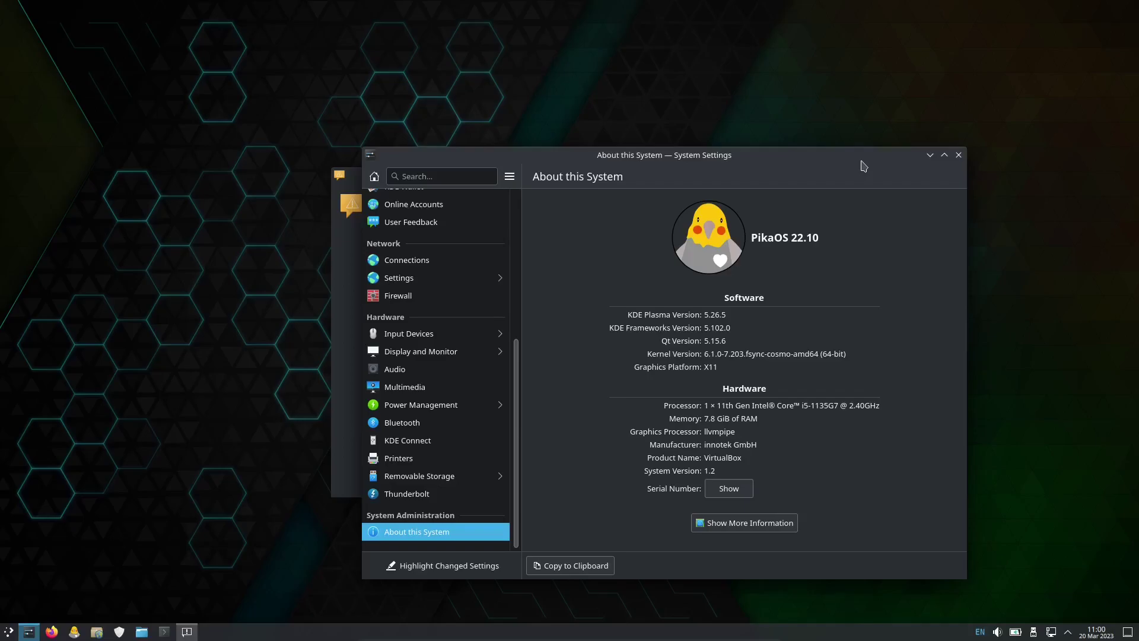
Close the settings window and dismiss the live-session Important info notice.
left_click(958, 155)
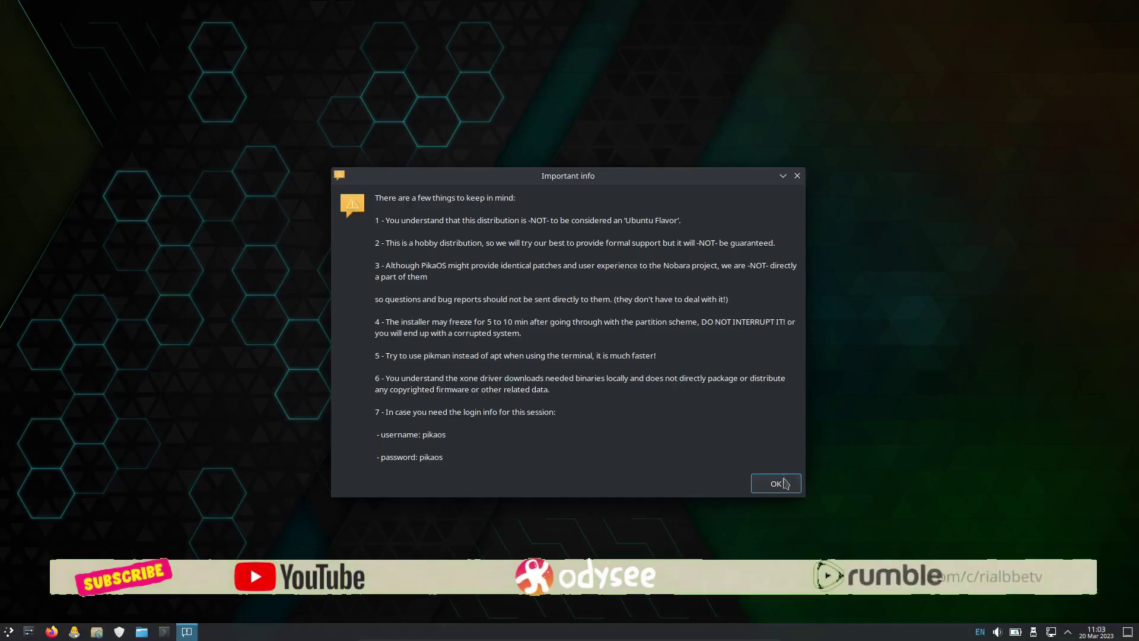
left_click(776, 484)
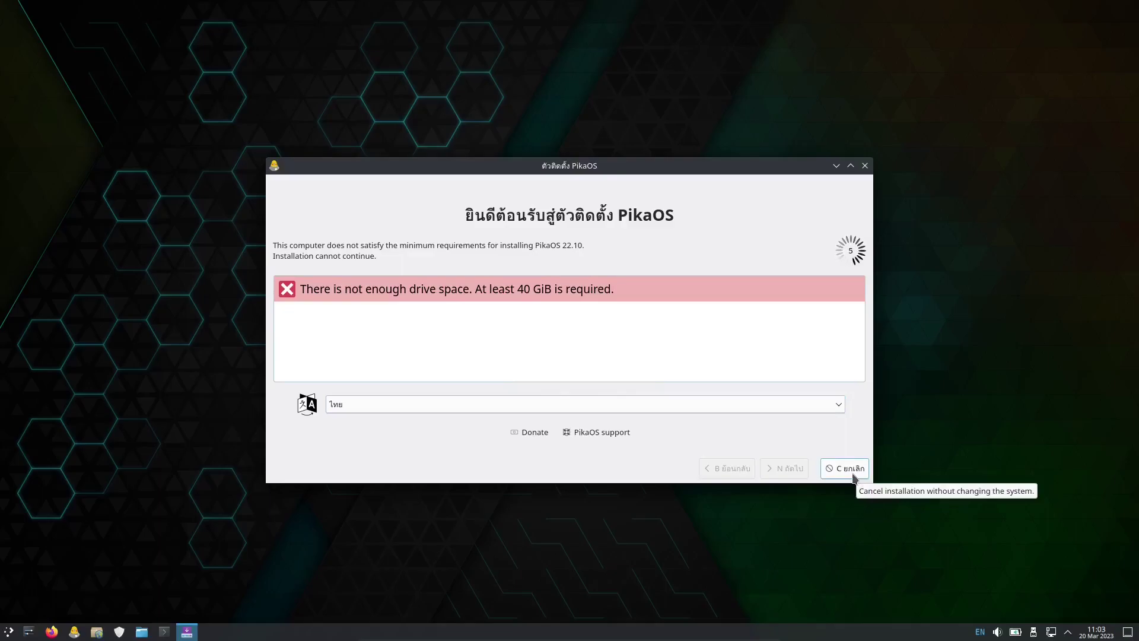
Switch the installer language to American English, then cancel and confirm quitting the installer.
left_click(827, 404)
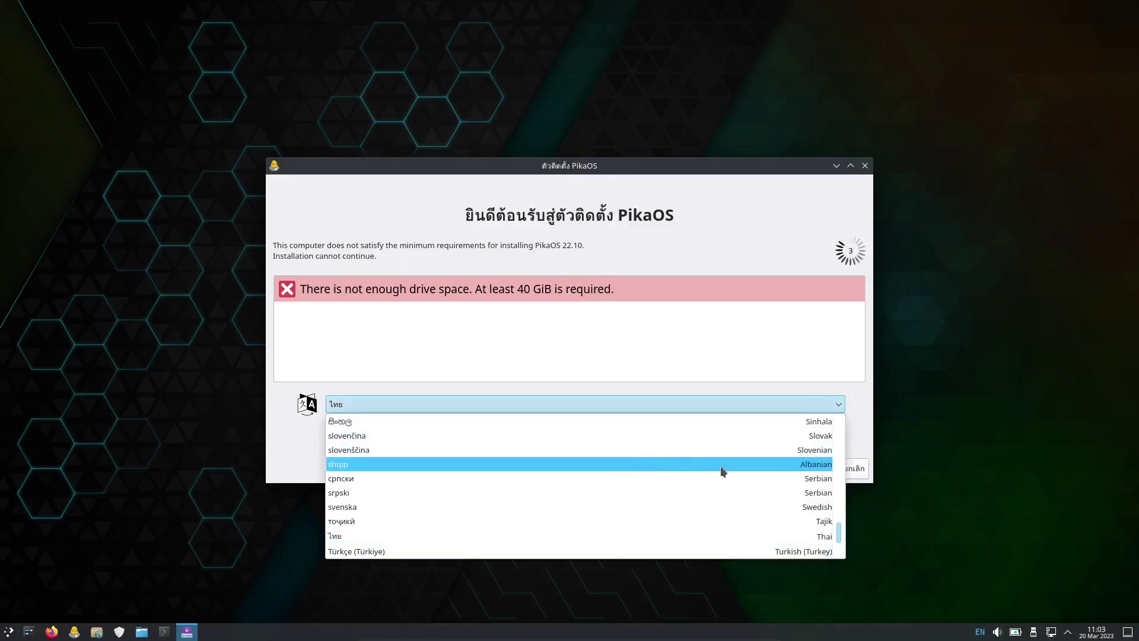
scroll(688, 465, "up", 12)
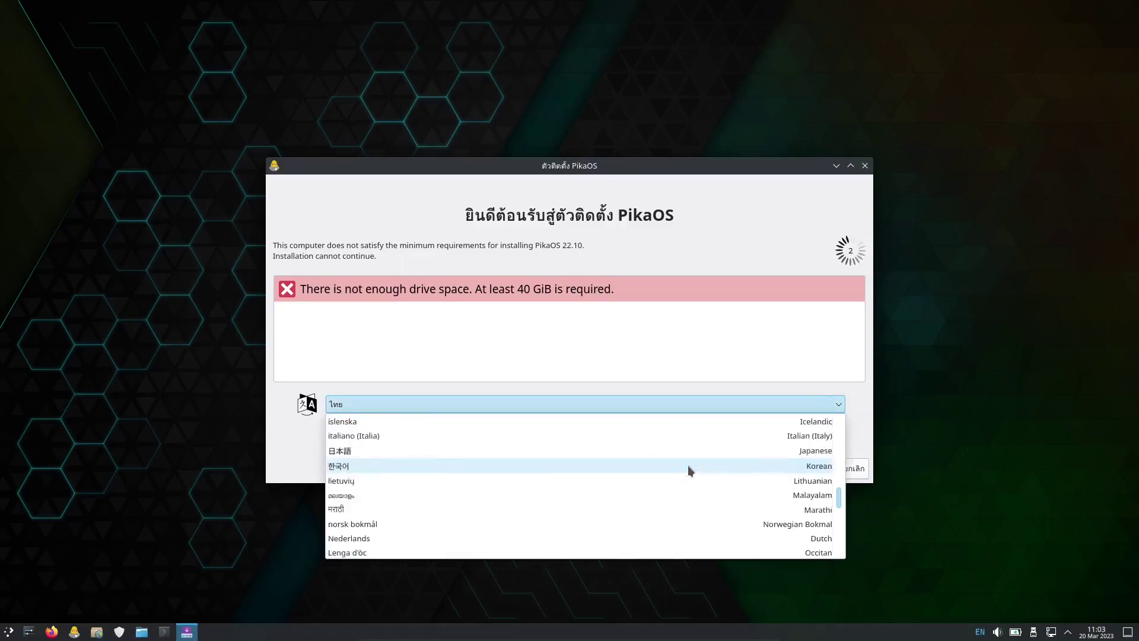
left_click(661, 450)
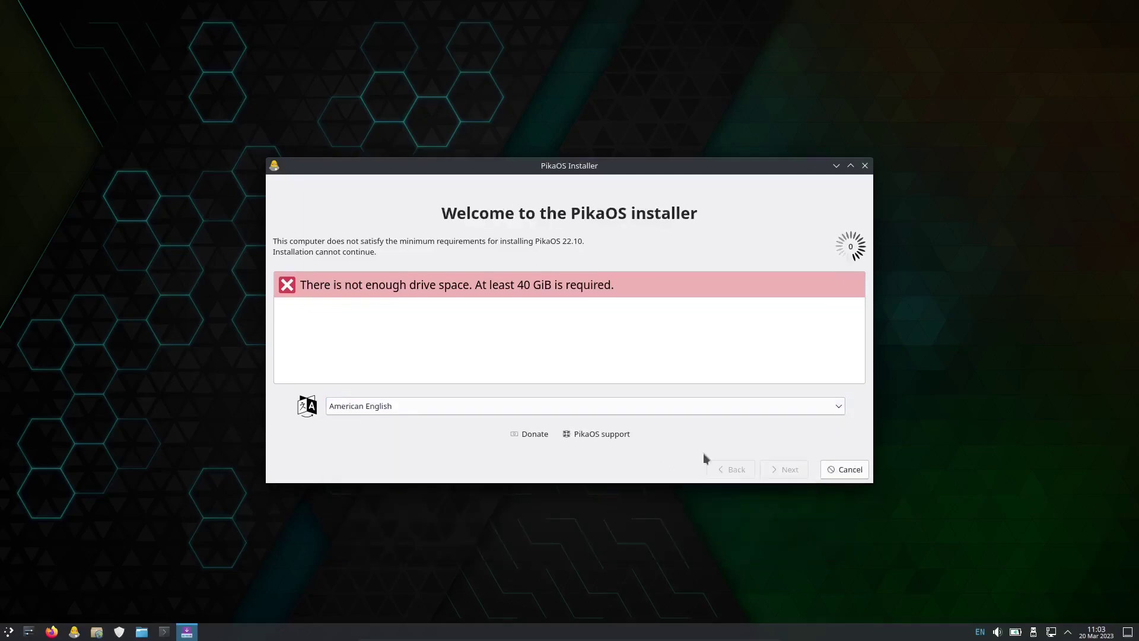
left_click(852, 475)
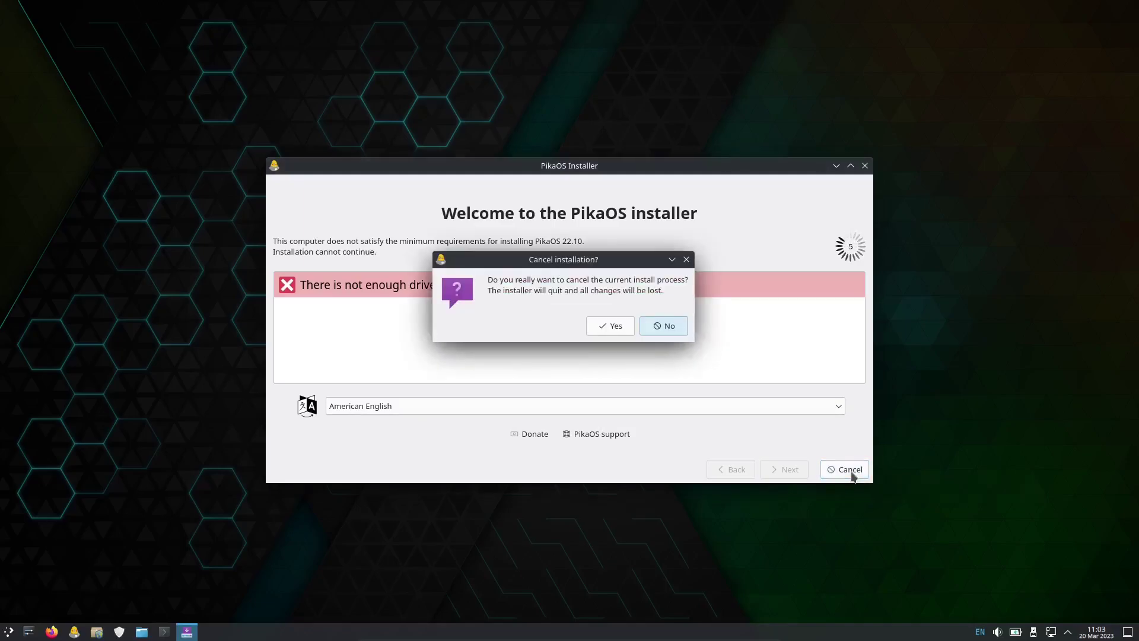
left_click(613, 329)
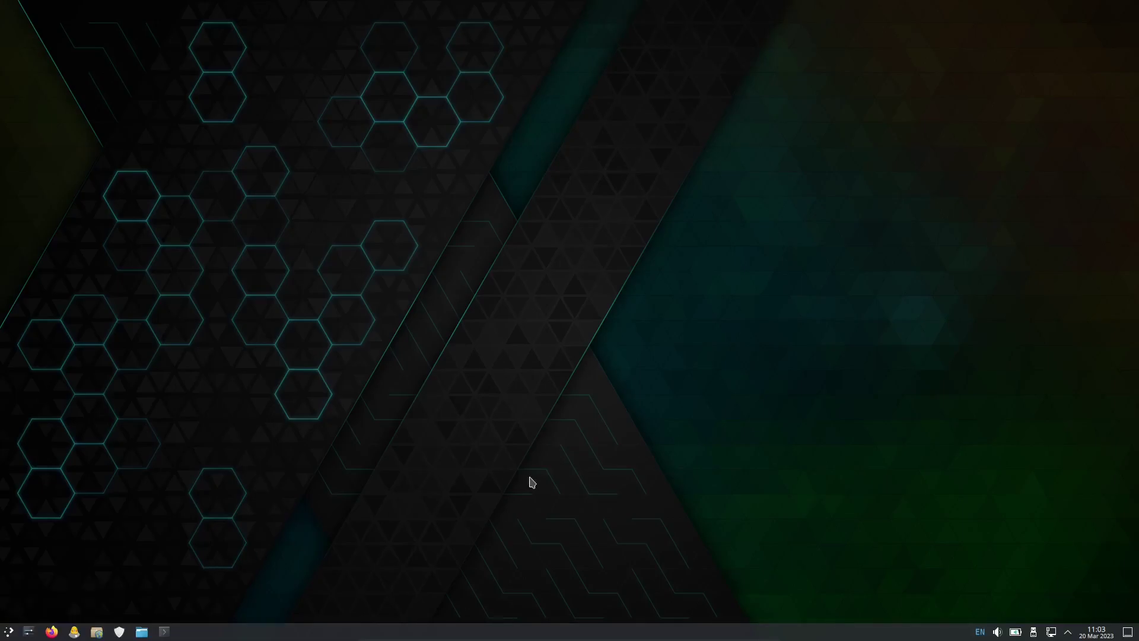
Show the launcher's All Applications list and scroll through entries like Filelight, Firefox and GParted.
left_click(8, 632)
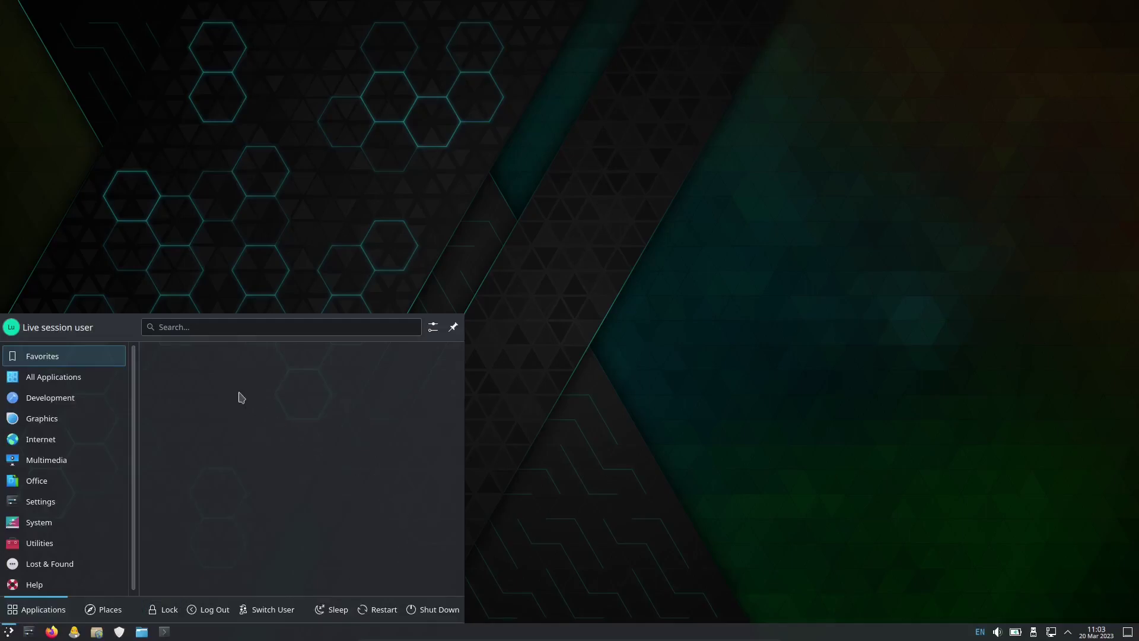
mouse_move(82, 381)
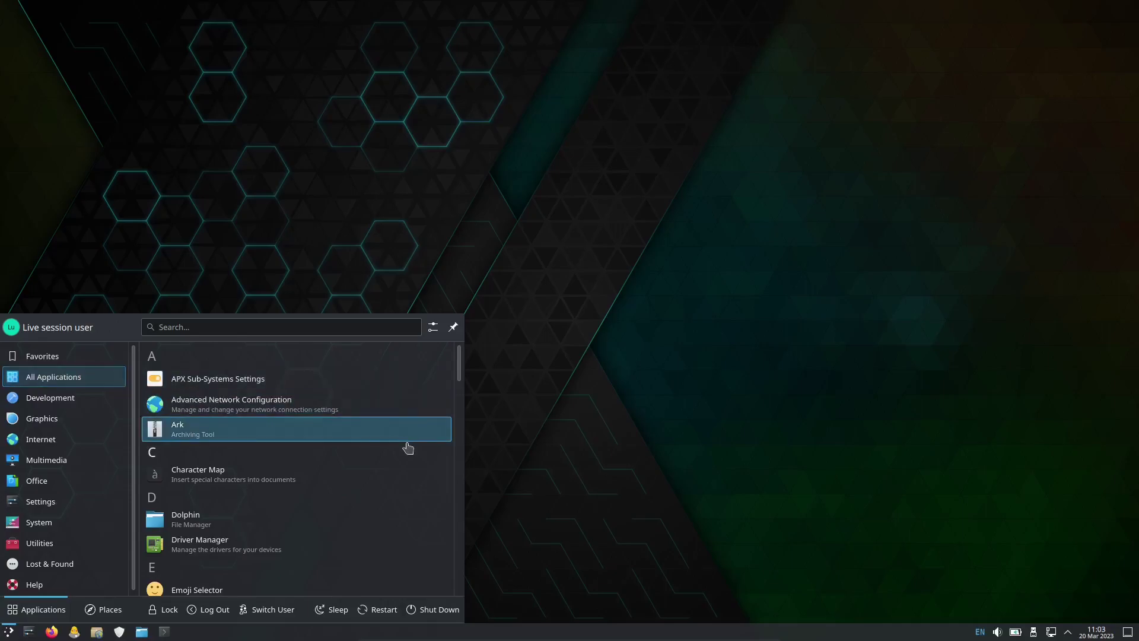
scroll(408, 445, "down", 1)
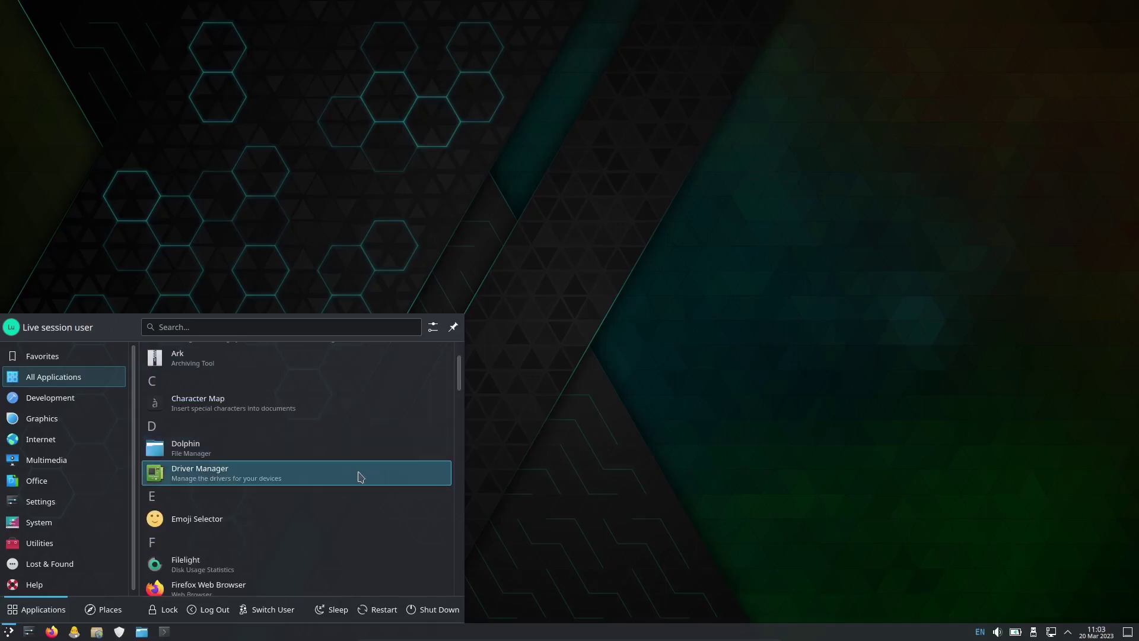
scroll(360, 477, "down", 1)
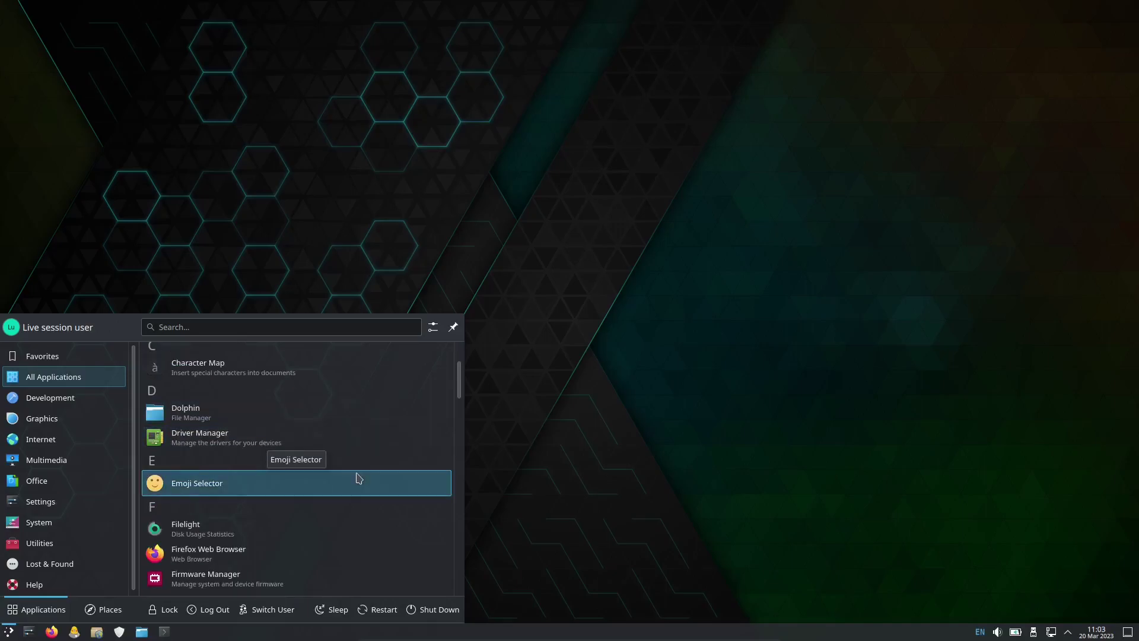
scroll(373, 482, "down", 1)
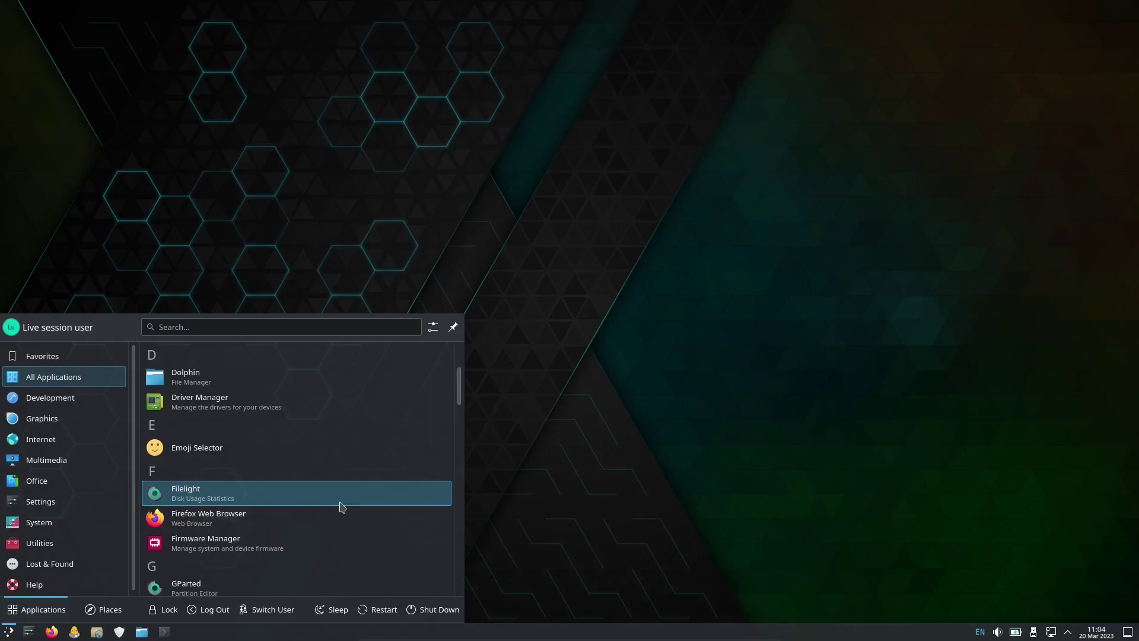
scroll(339, 508, "down", 1)
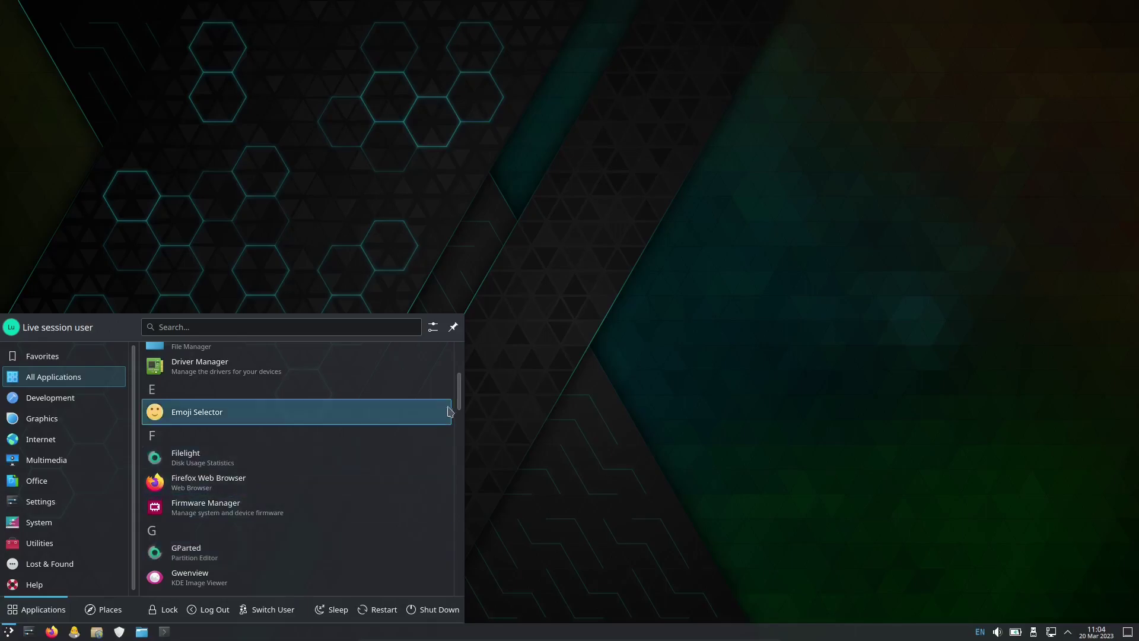
left_click_drag(461, 398, 432, 476)
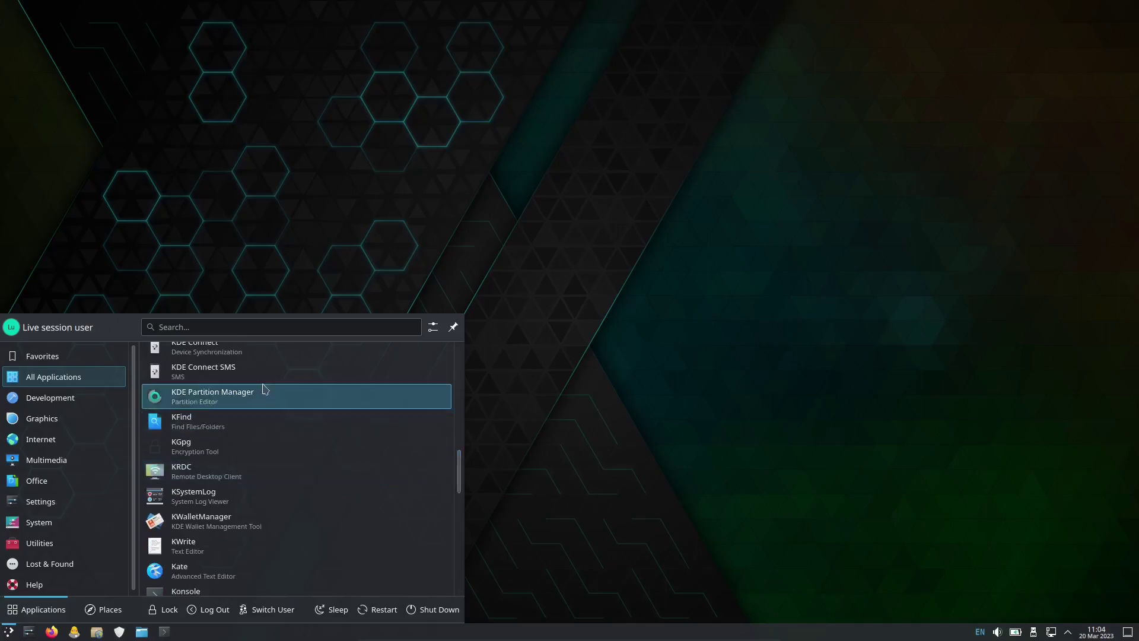
scroll(247, 405, "up", 2)
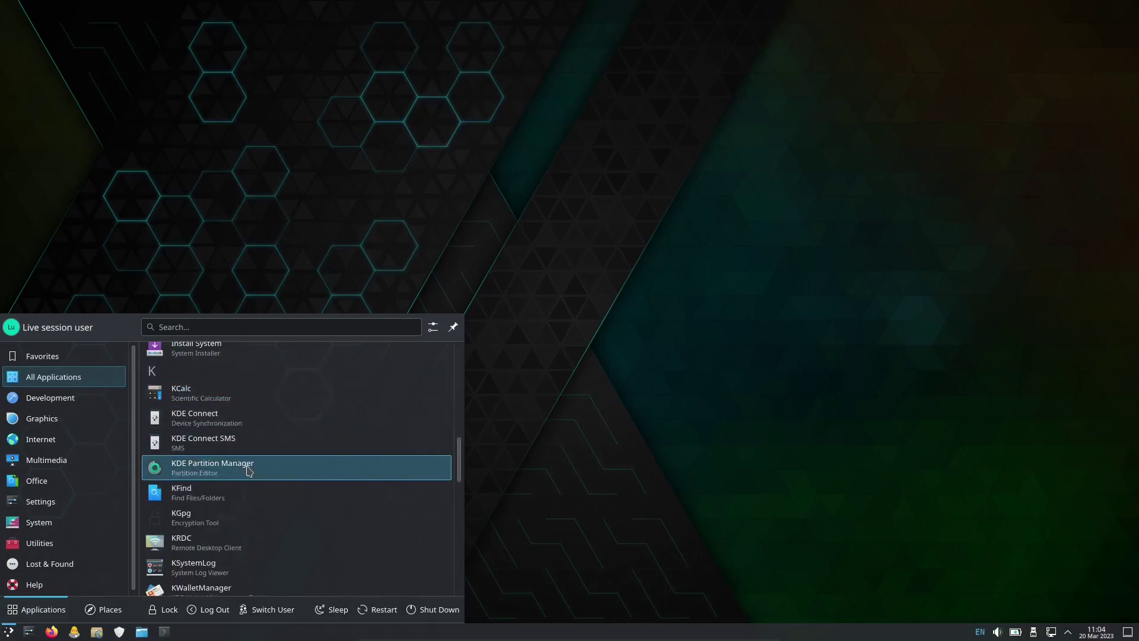
scroll(278, 471, "up", 8)
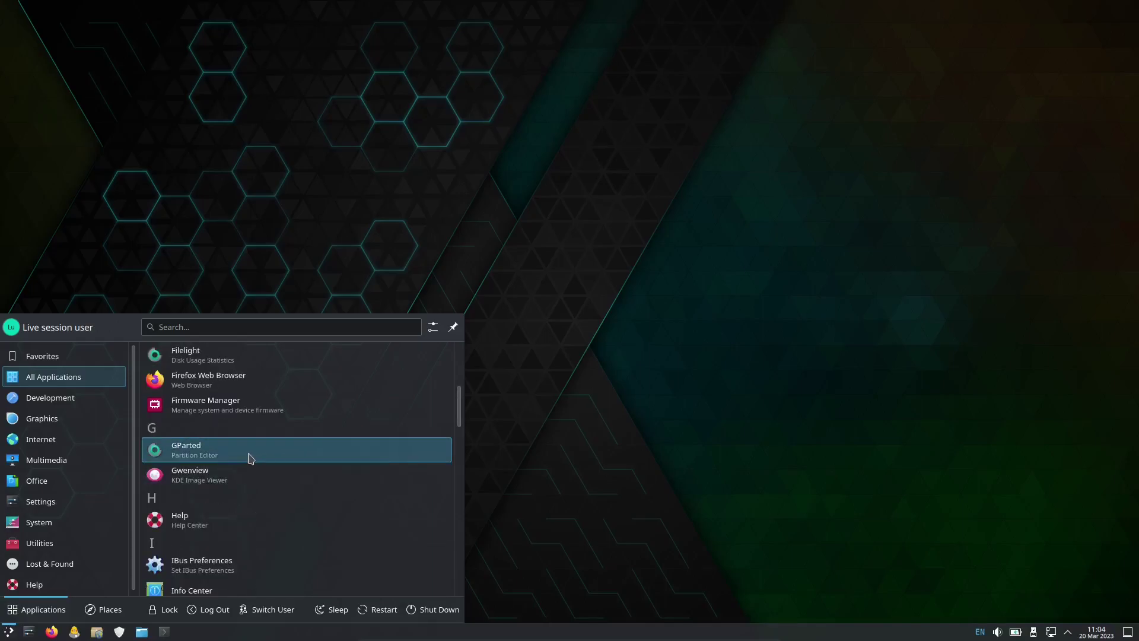
scroll(250, 458, "up", 3)
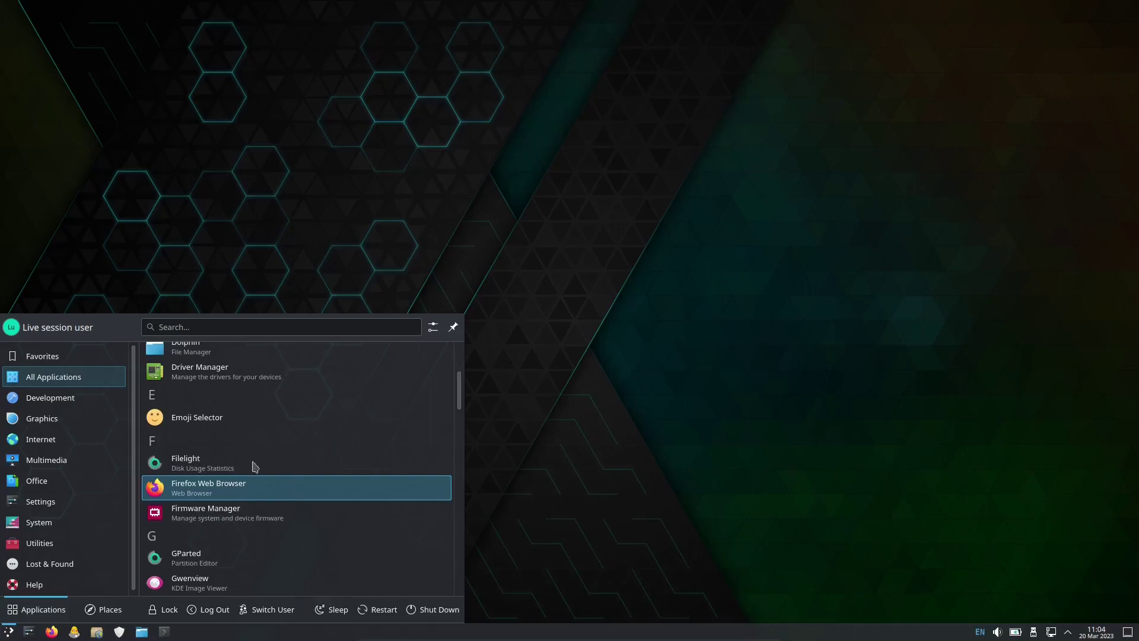
Browse the Internet, Graphics, Development, Multimedia, Office and Settings categories, ending on System.
mouse_move(50, 440)
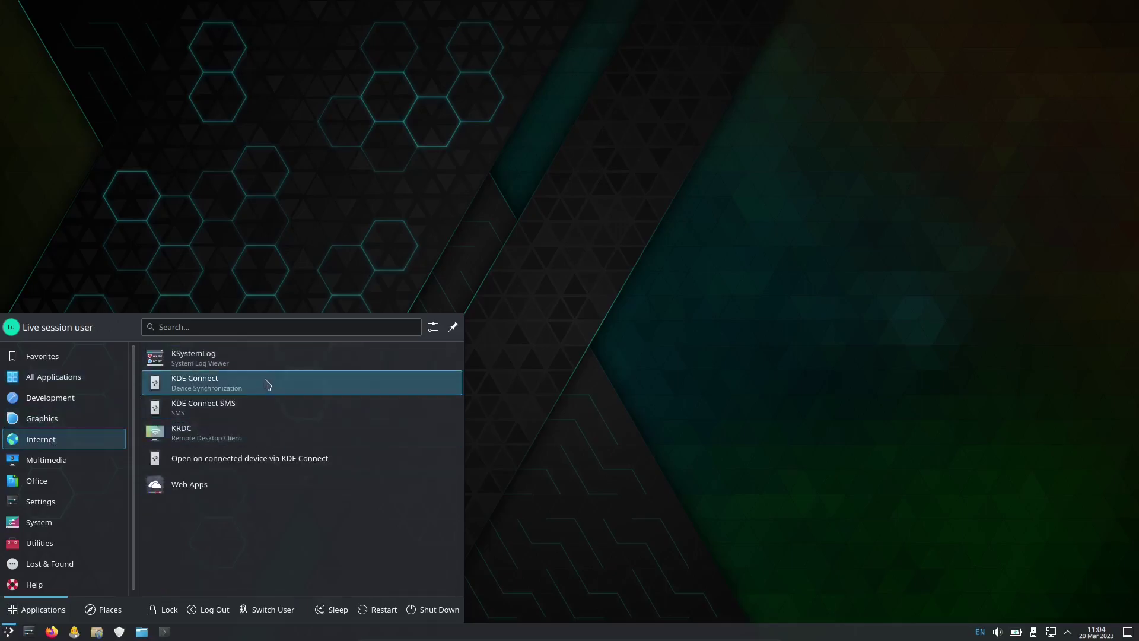
mouse_move(82, 423)
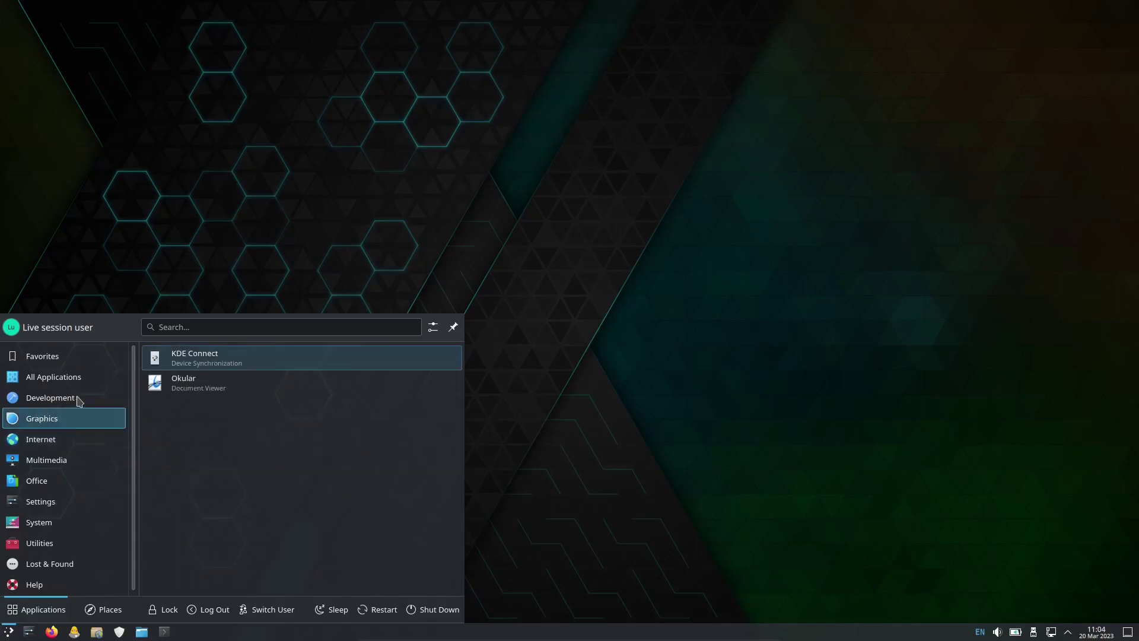
mouse_move(45, 399)
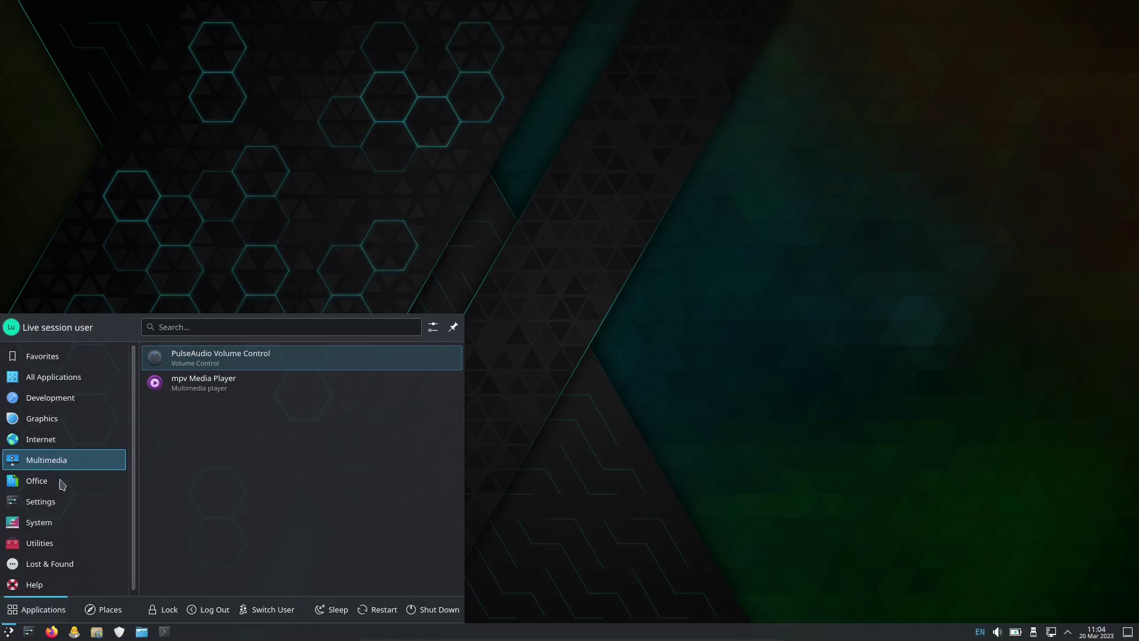
mouse_move(59, 481)
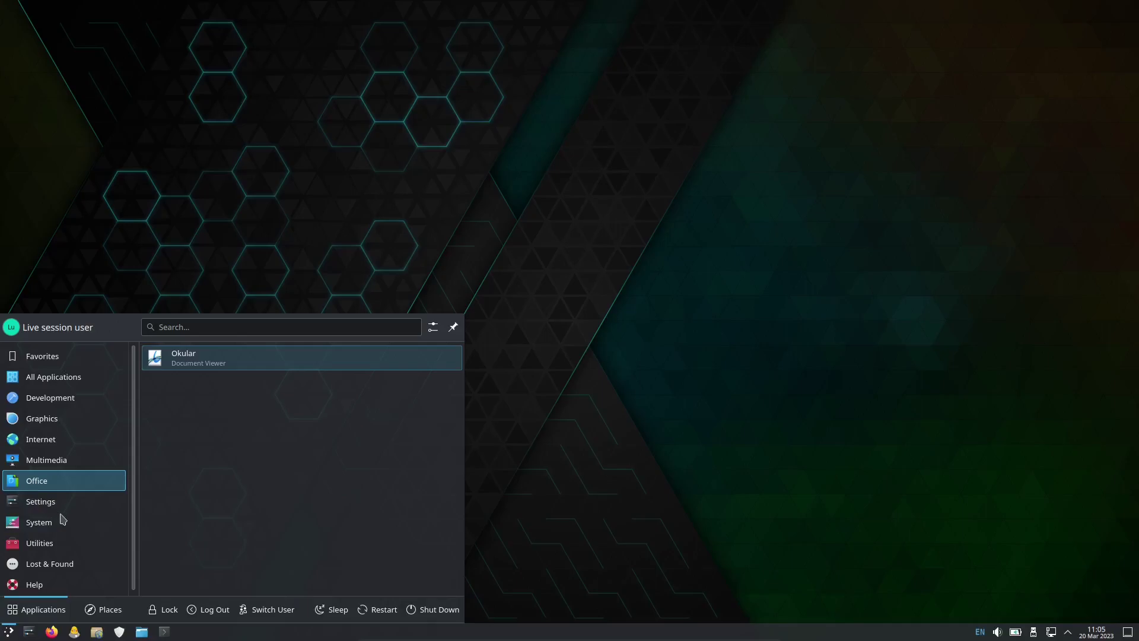
mouse_move(71, 505)
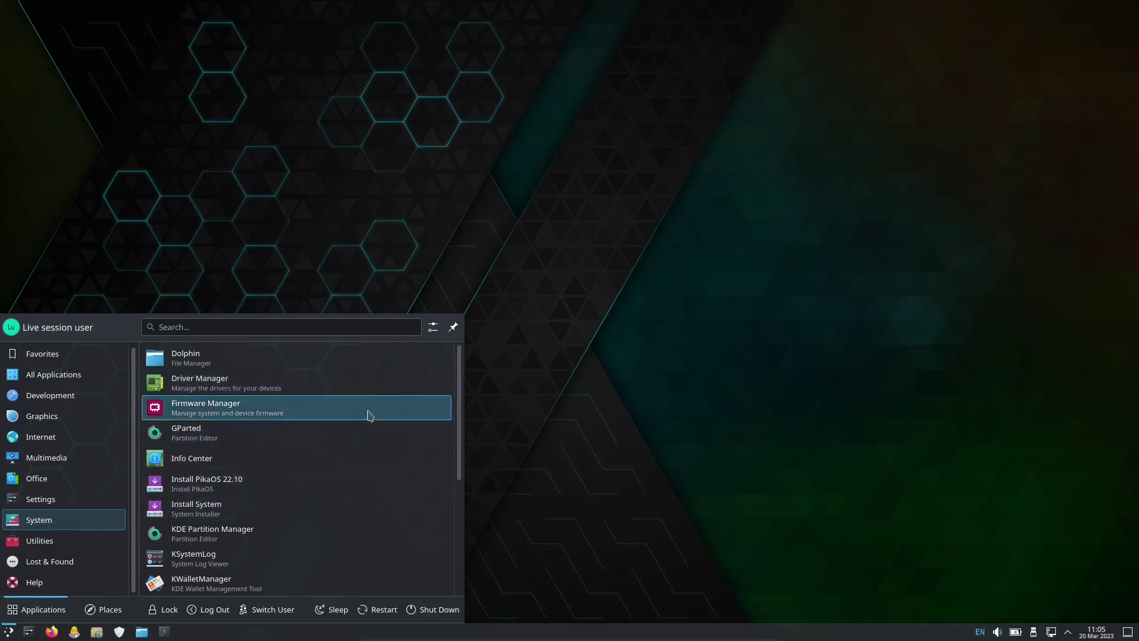
Scroll the System and Utilities lists, check Lost & Found and Help, then close the launcher.
scroll(368, 413, "down", 3)
scroll(369, 414, "down", 5)
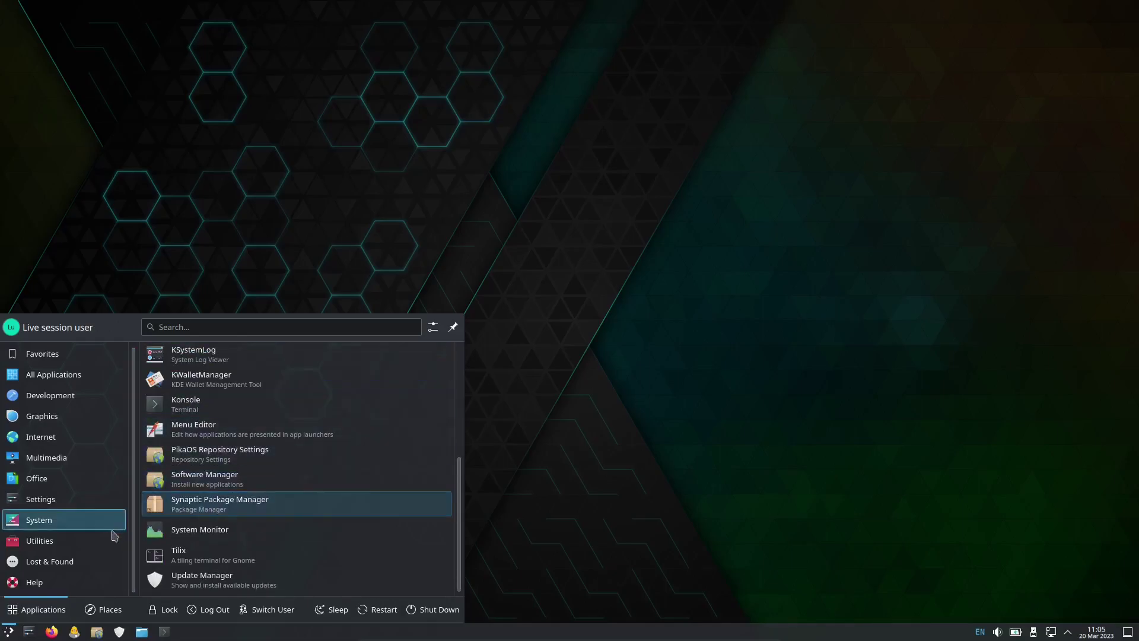
mouse_move(77, 541)
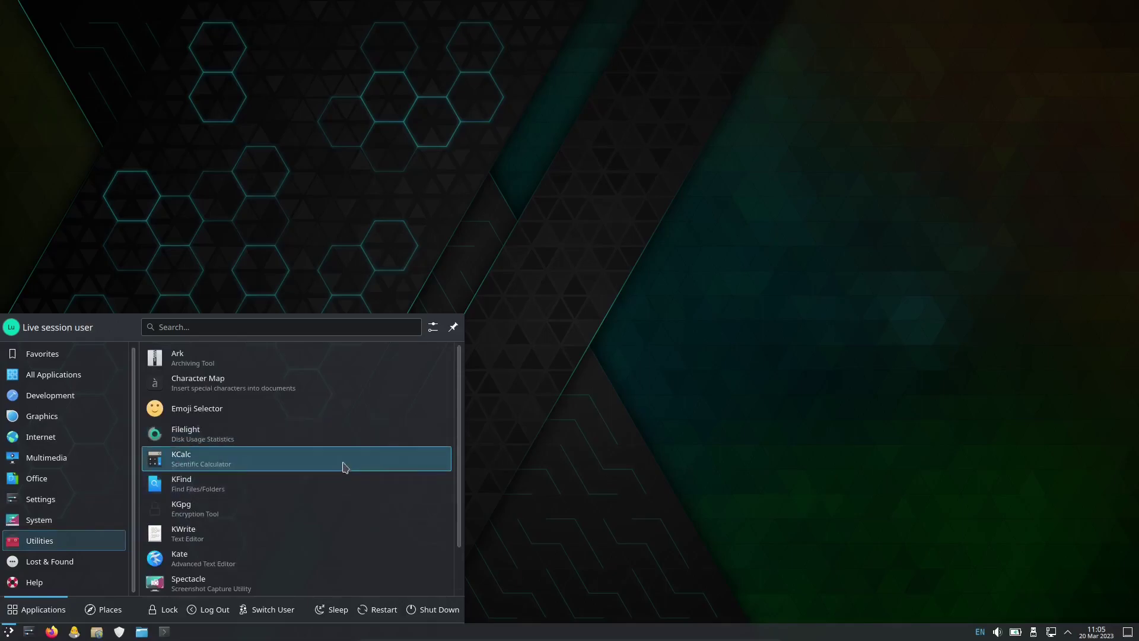
scroll(344, 467, "down", 2)
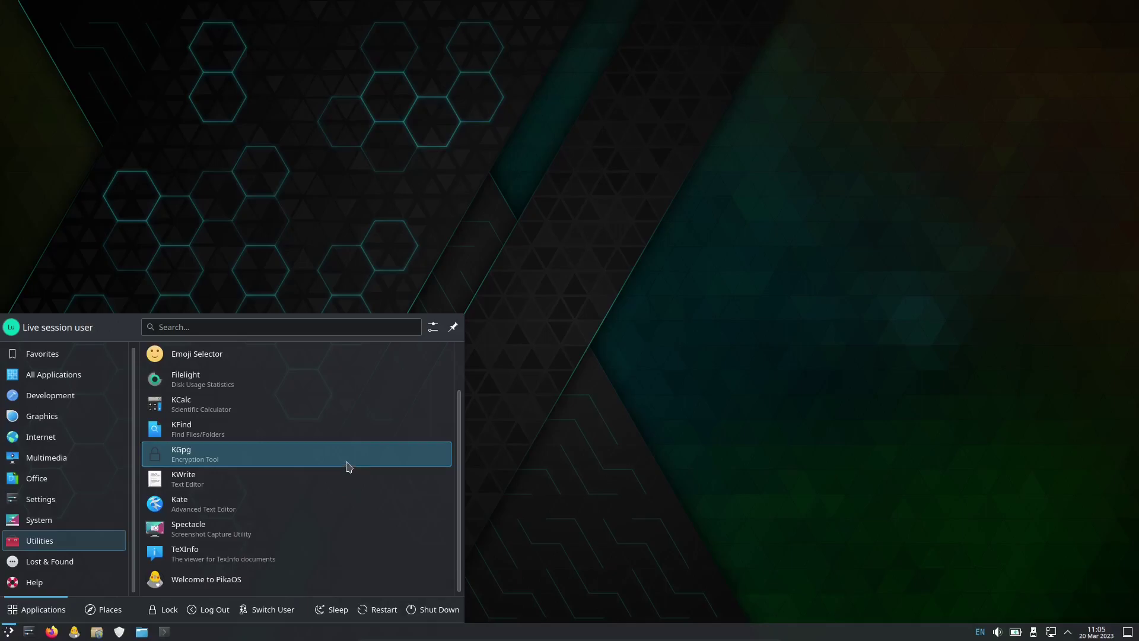
mouse_move(68, 561)
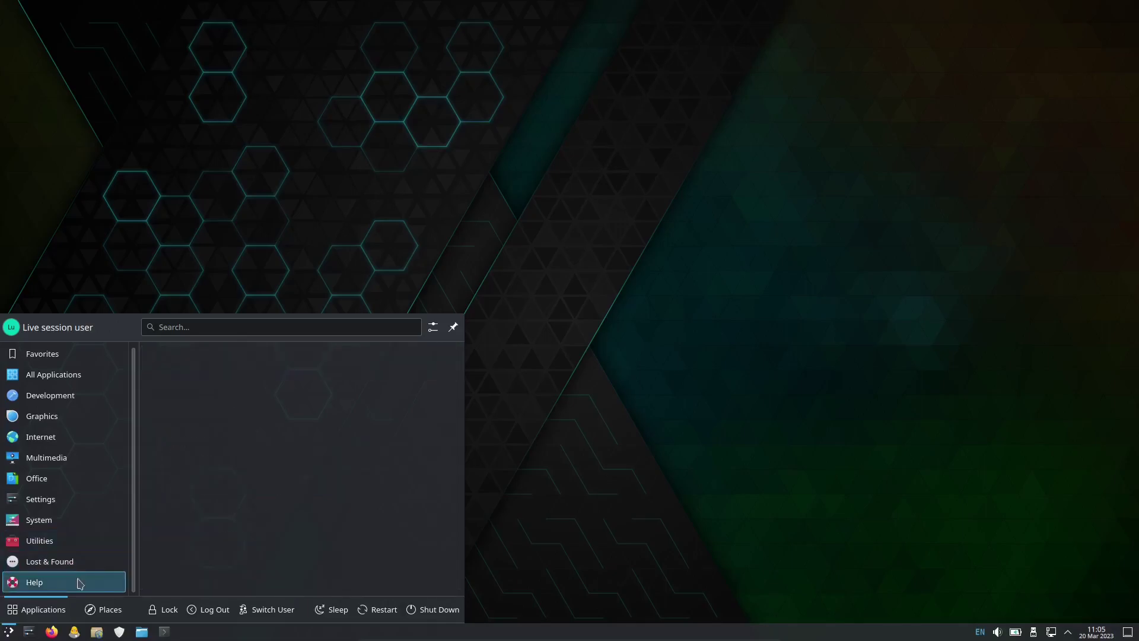
left_click(348, 173)
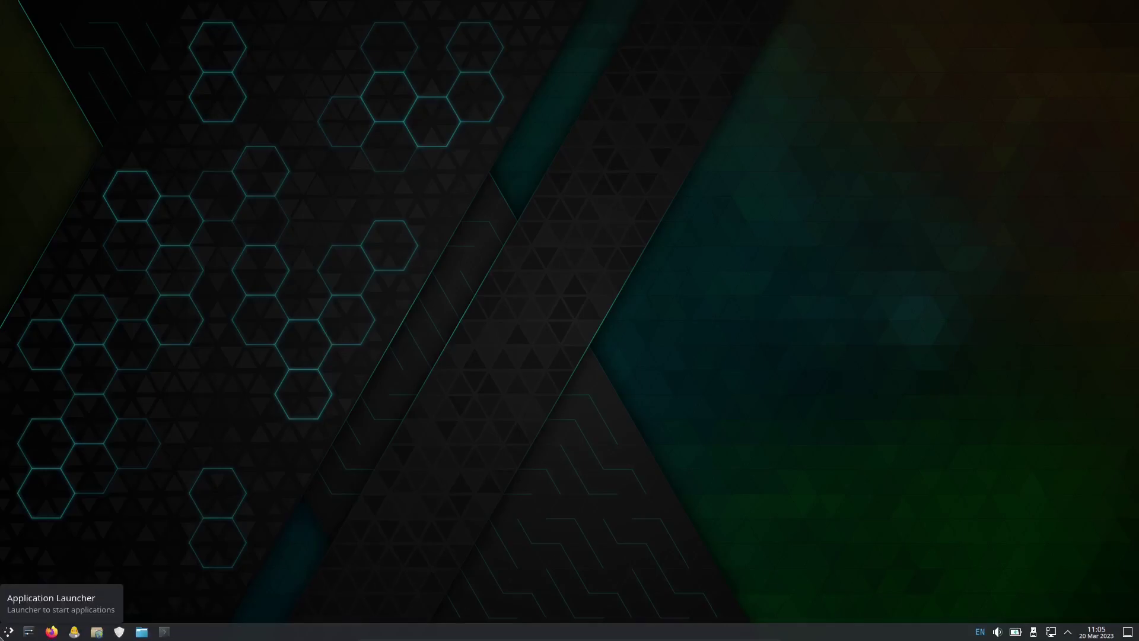
Open and close Konsole, then bring up System Settings maximized on Quick Settings.
left_click(164, 633)
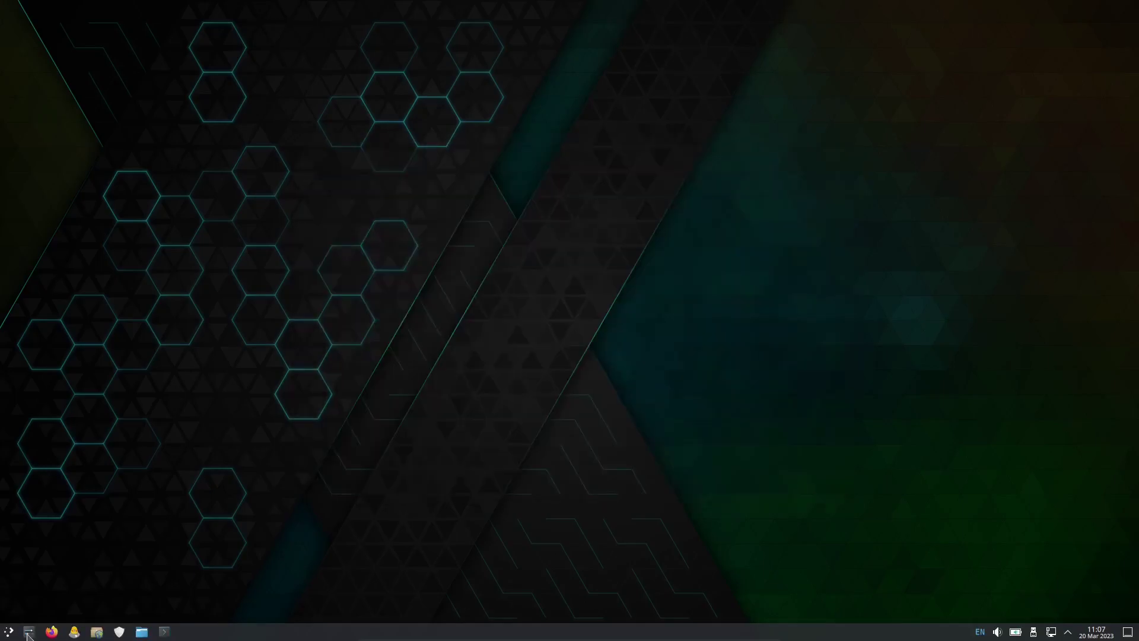
left_click(28, 631)
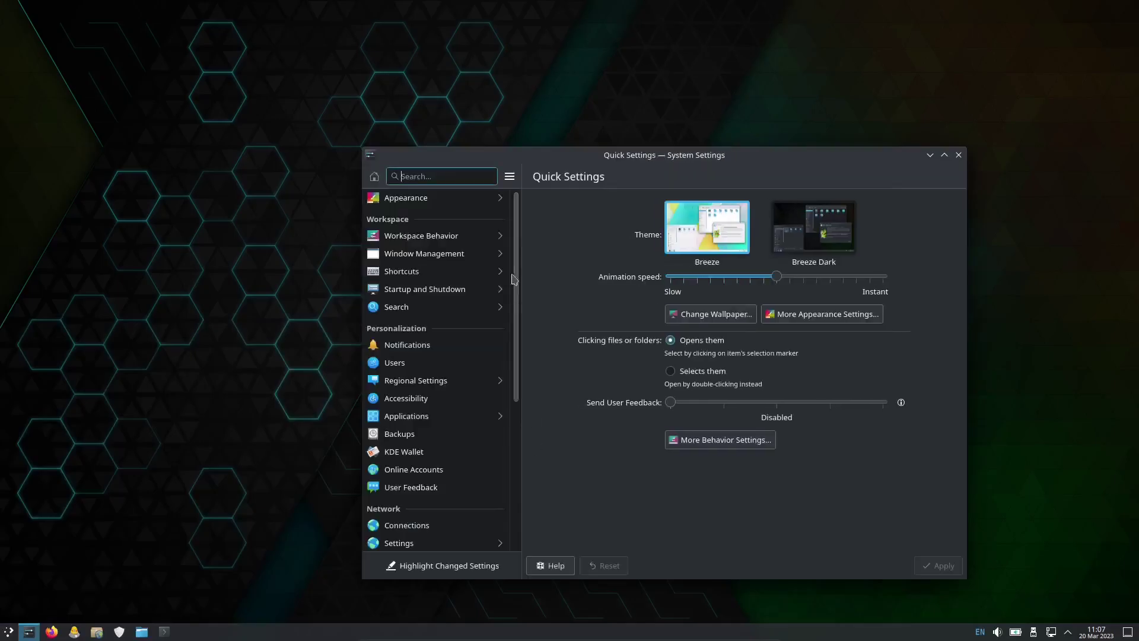
double_click(617, 157)
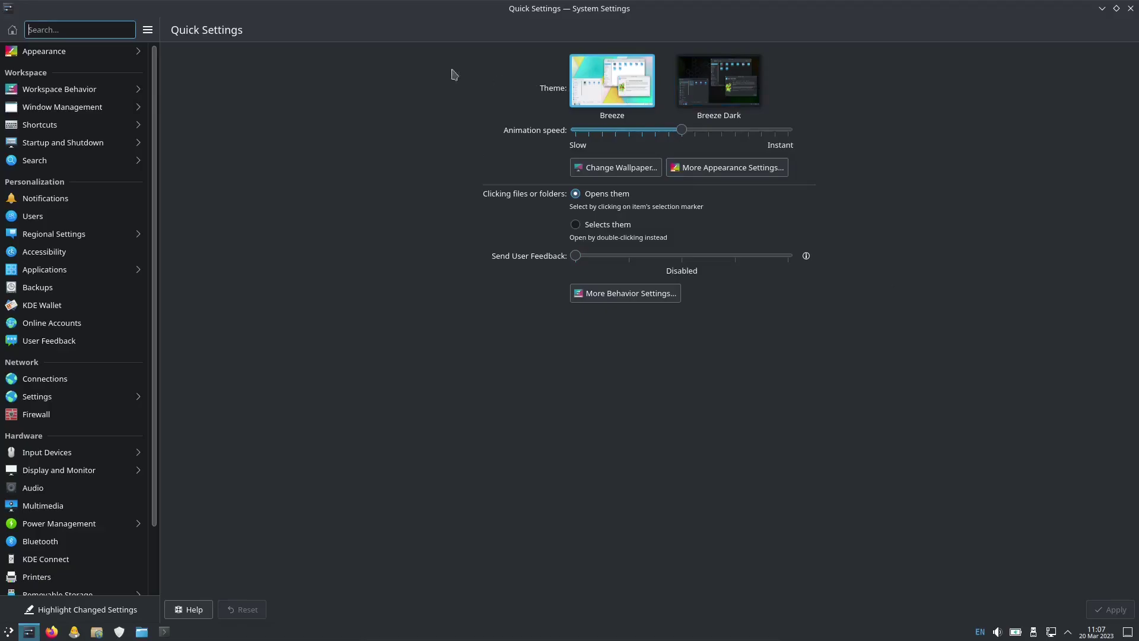
Browse Appearance pages: Application Style, Plasma Style, Colours, Window Decorations, Fonts, Icons and Cursors.
left_click(70, 51)
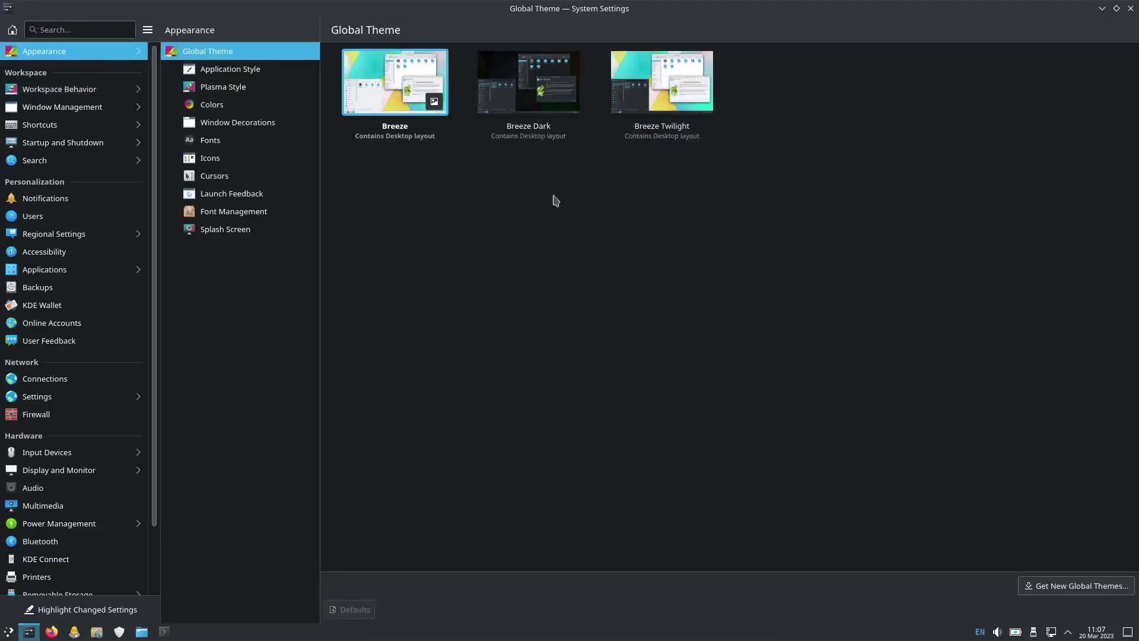
left_click(249, 76)
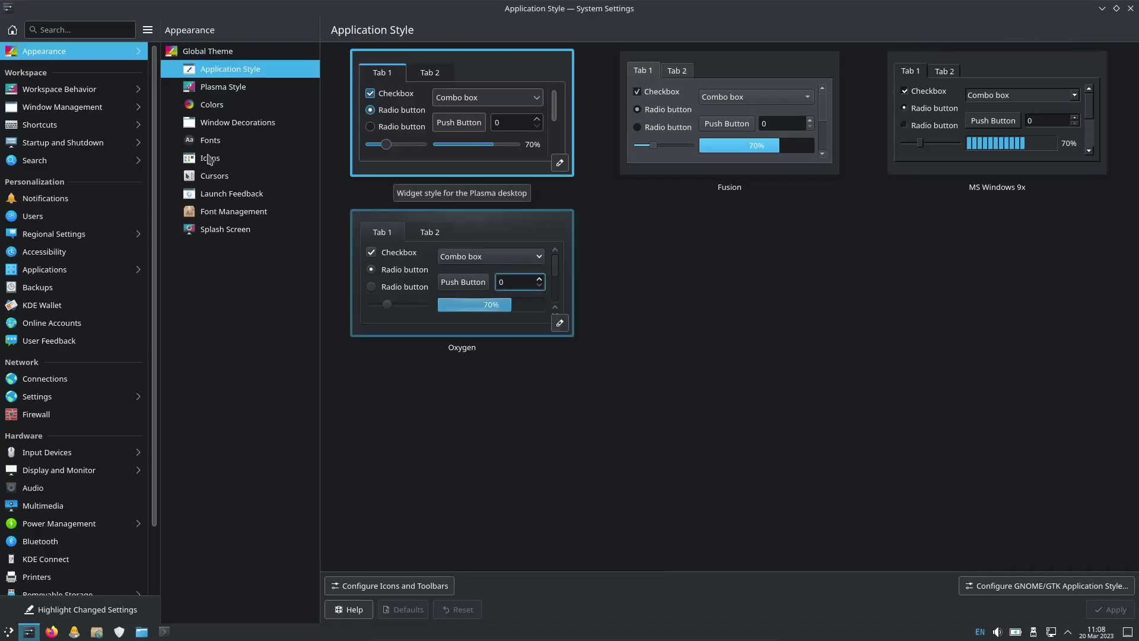
left_click(232, 88)
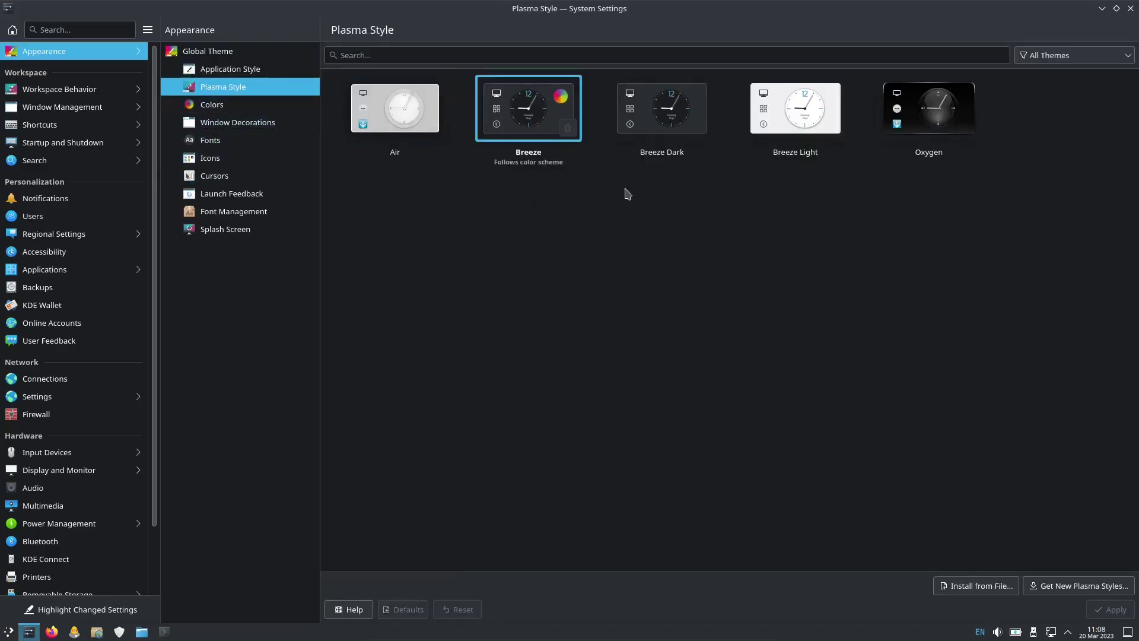
left_click(243, 109)
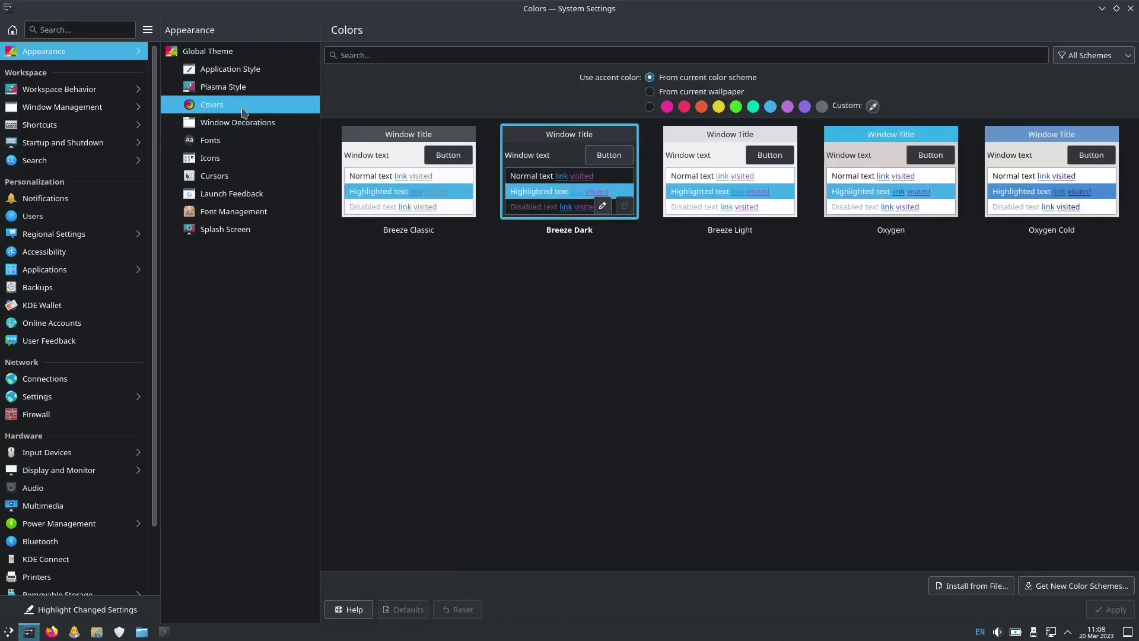
left_click(278, 121)
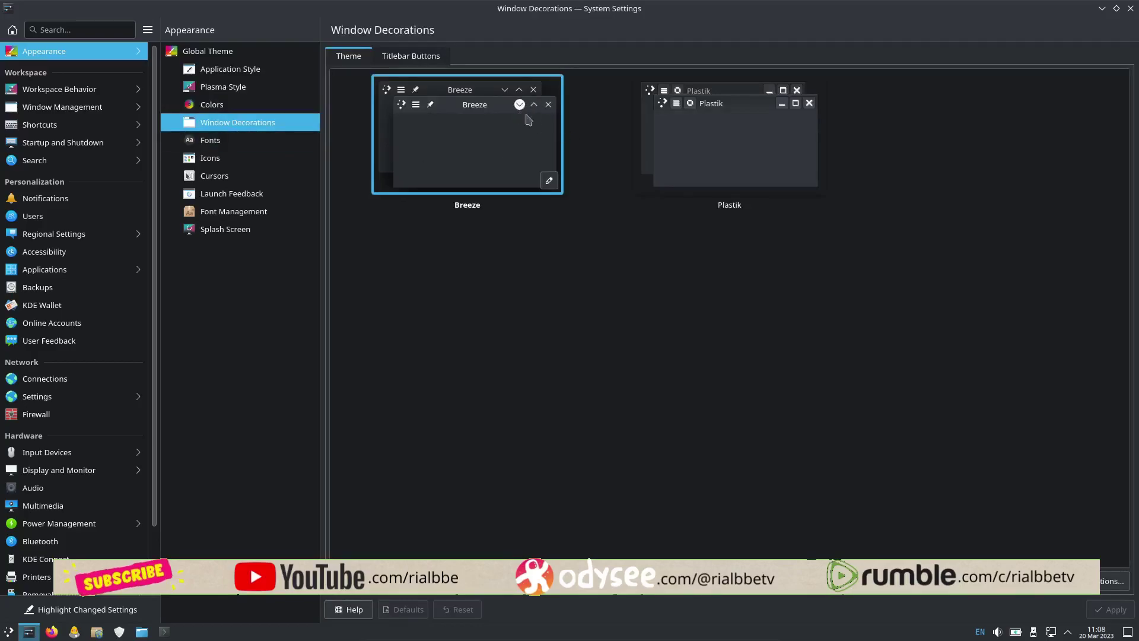
left_click(256, 145)
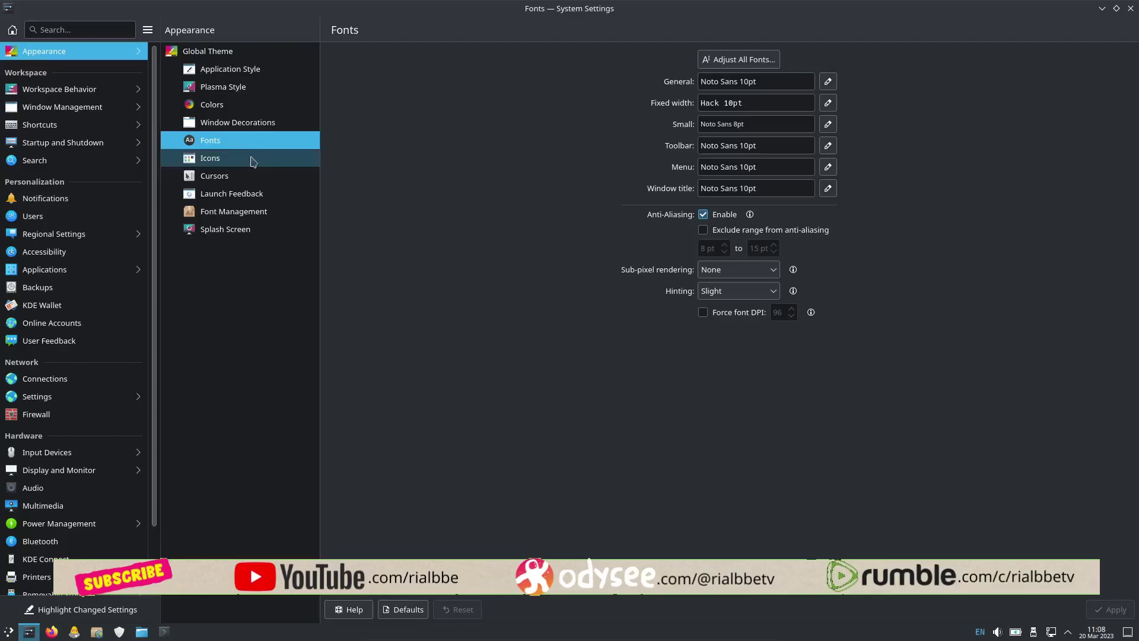
left_click(250, 160)
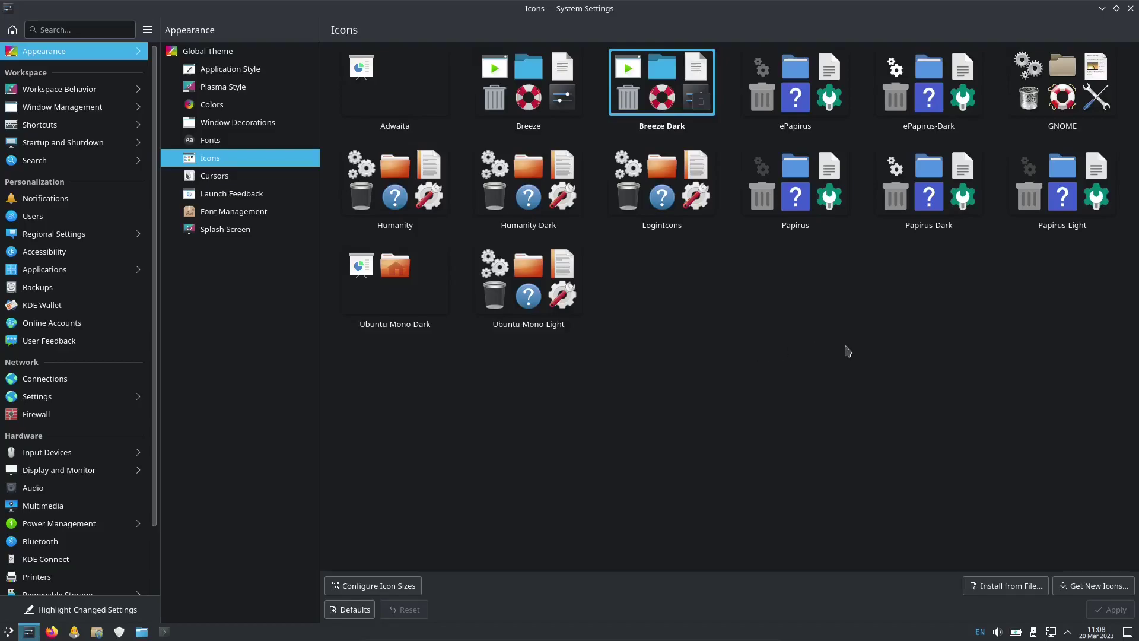
left_click(206, 178)
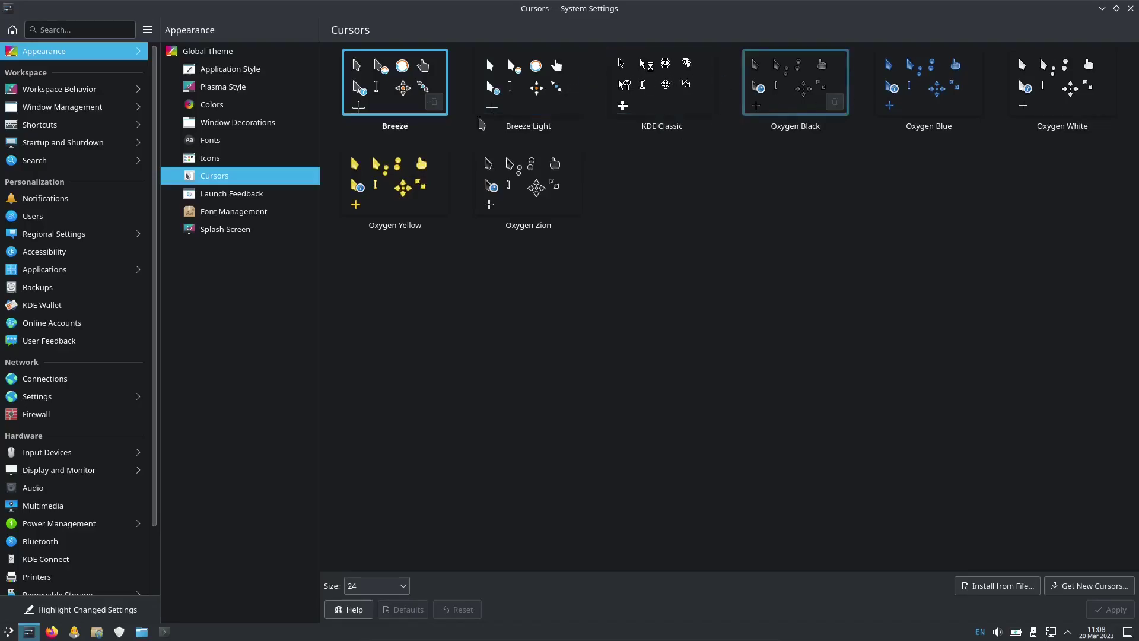
View Launch Feedback, Font Management and Splash Screen pages, previewing the Breeze splash.
left_click(249, 199)
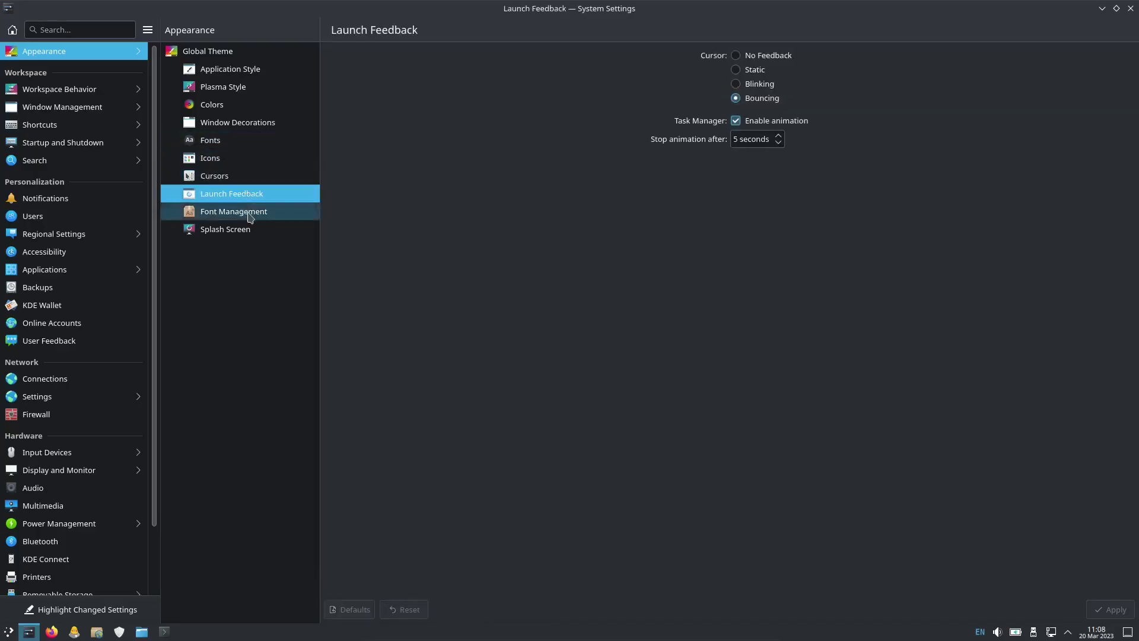
left_click(248, 212)
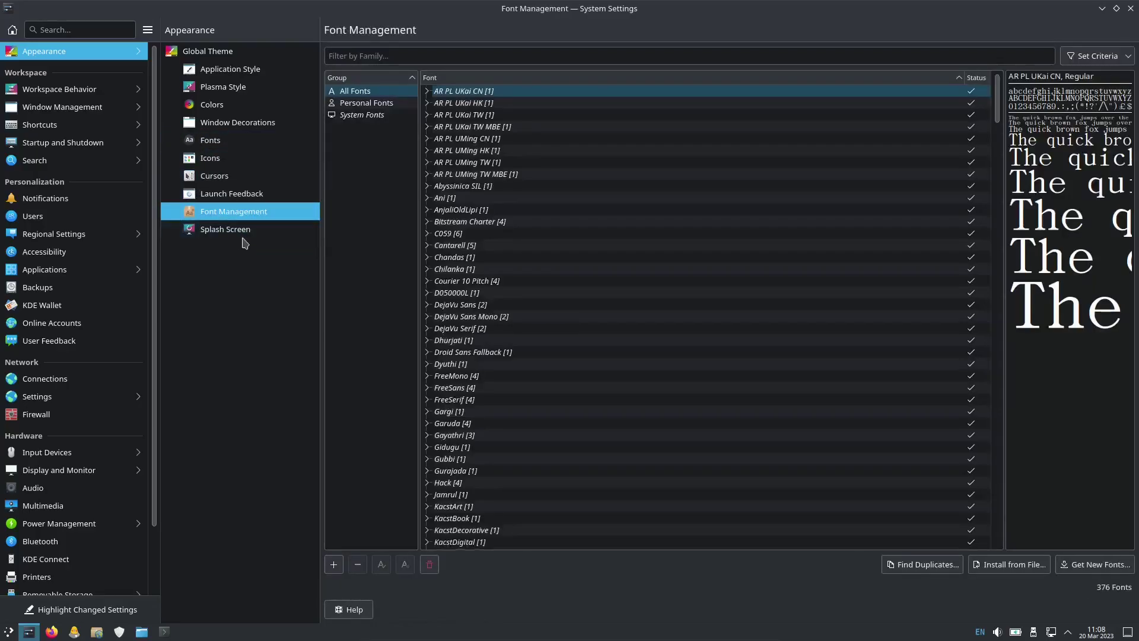
left_click(244, 231)
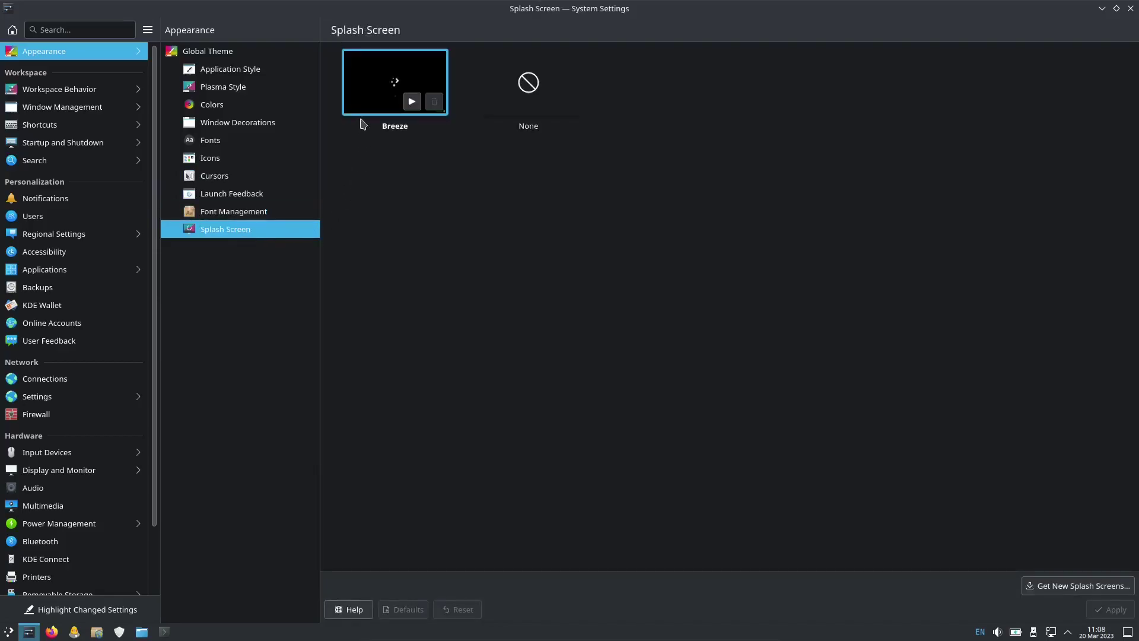
left_click(411, 101)
scroll(80, 339, "down", 1)
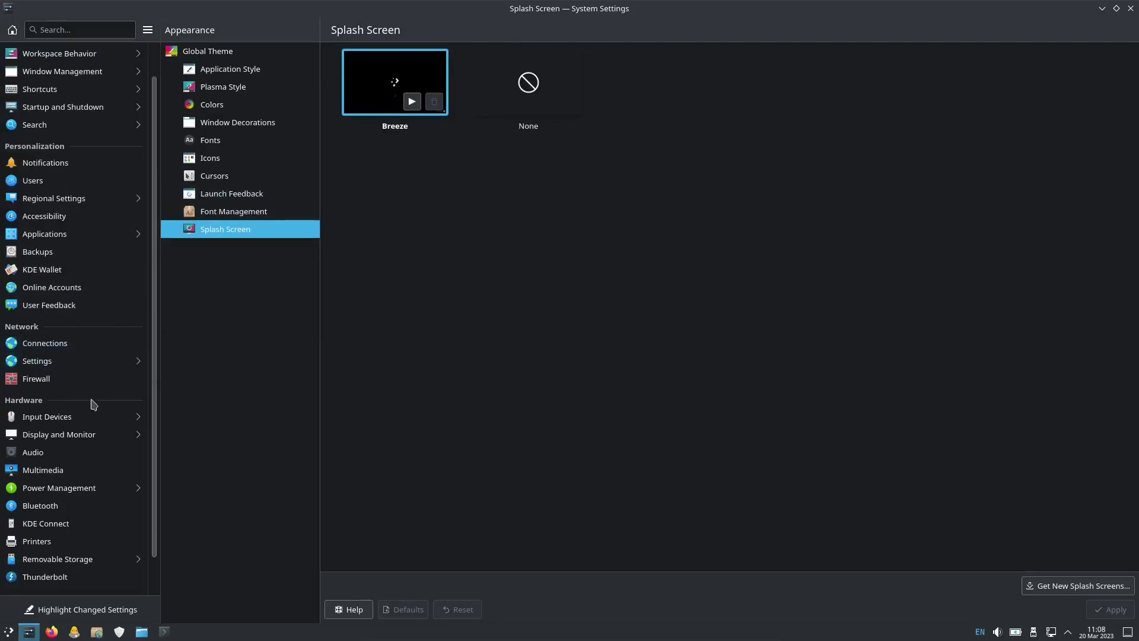
scroll(92, 404, "down", 1)
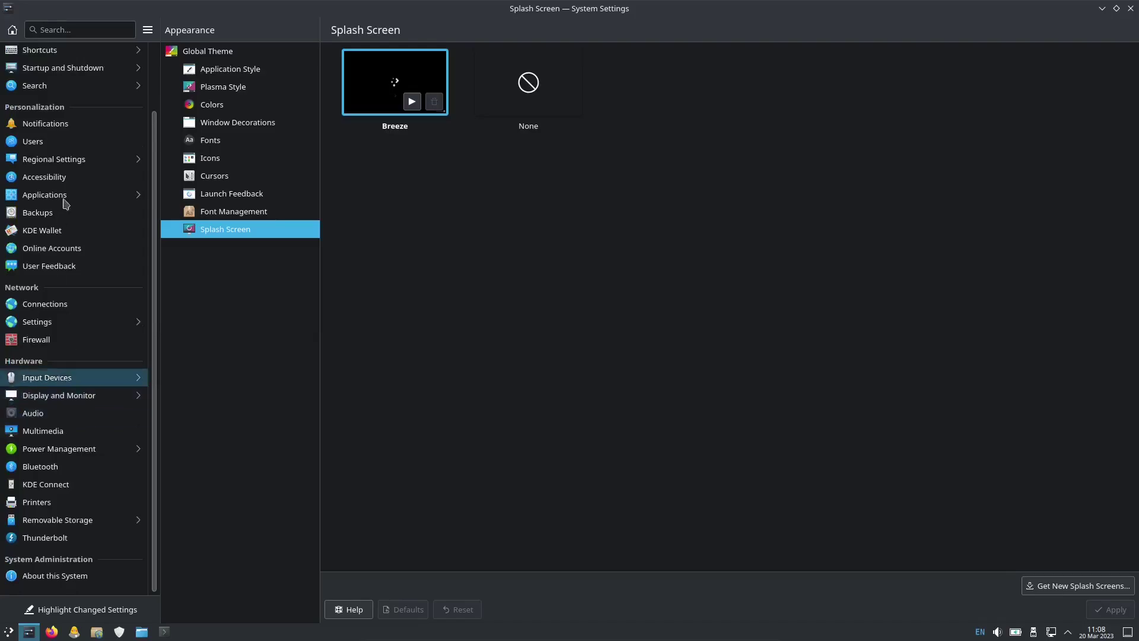
Search the settings for wallpaper, then clear the search text.
left_click(57, 28)
type("Search")
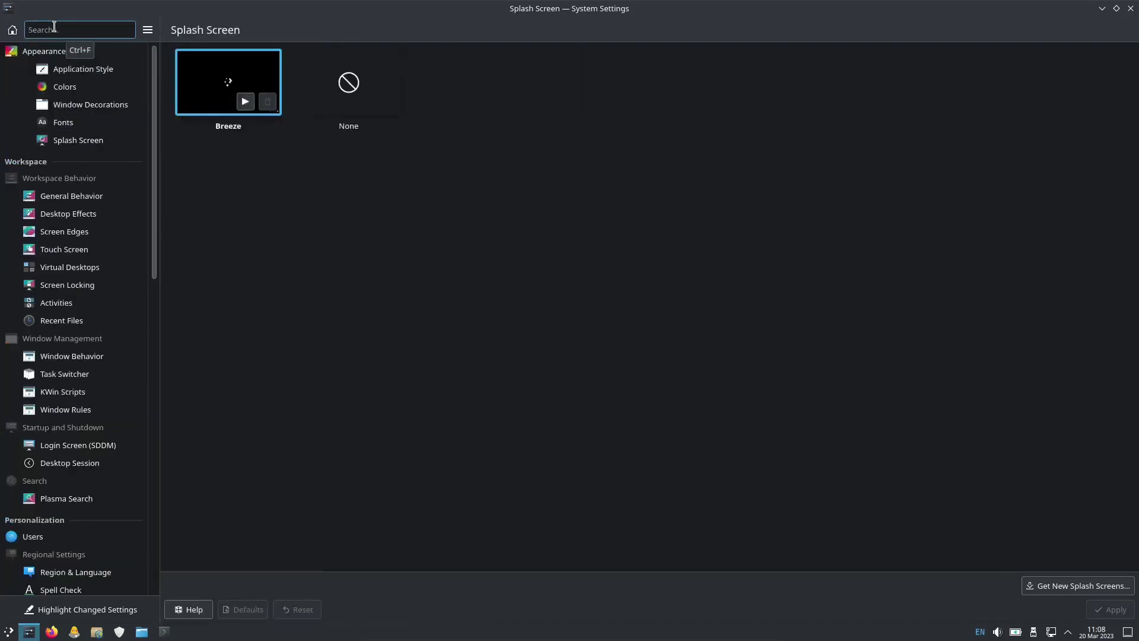
type("wallpaper")
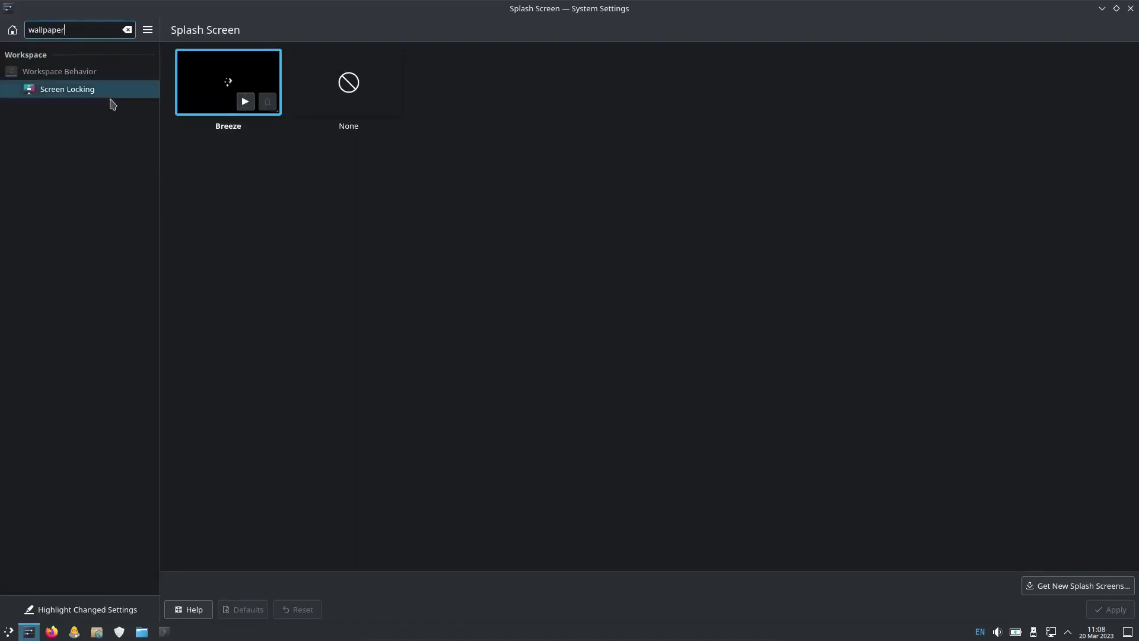
left_click_drag(87, 31, 18, 36)
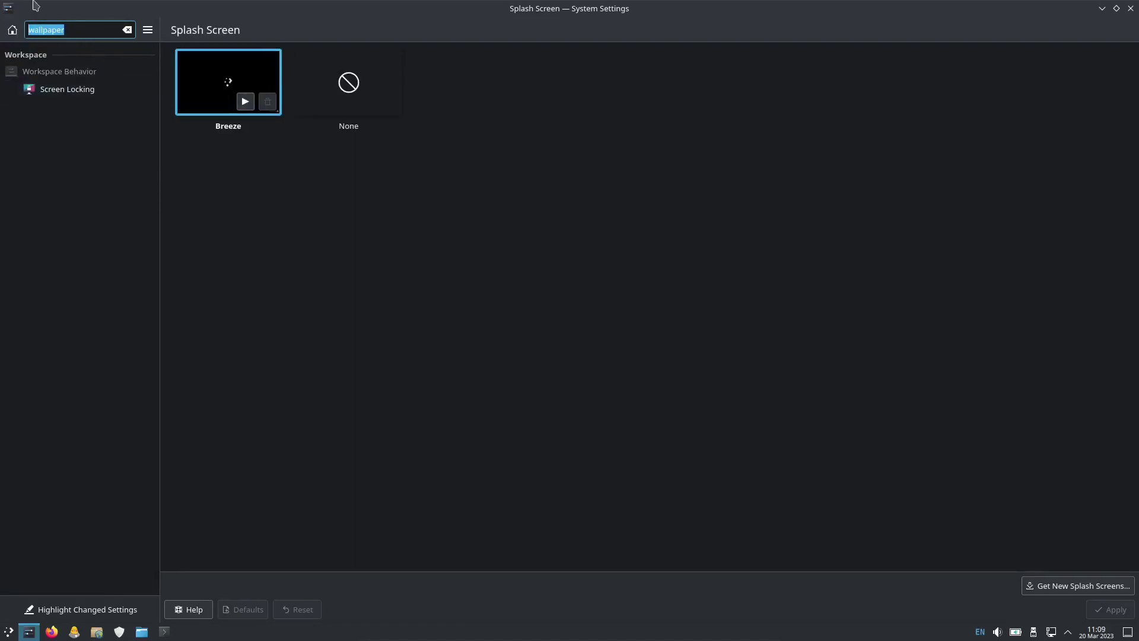
key("BackSpace")
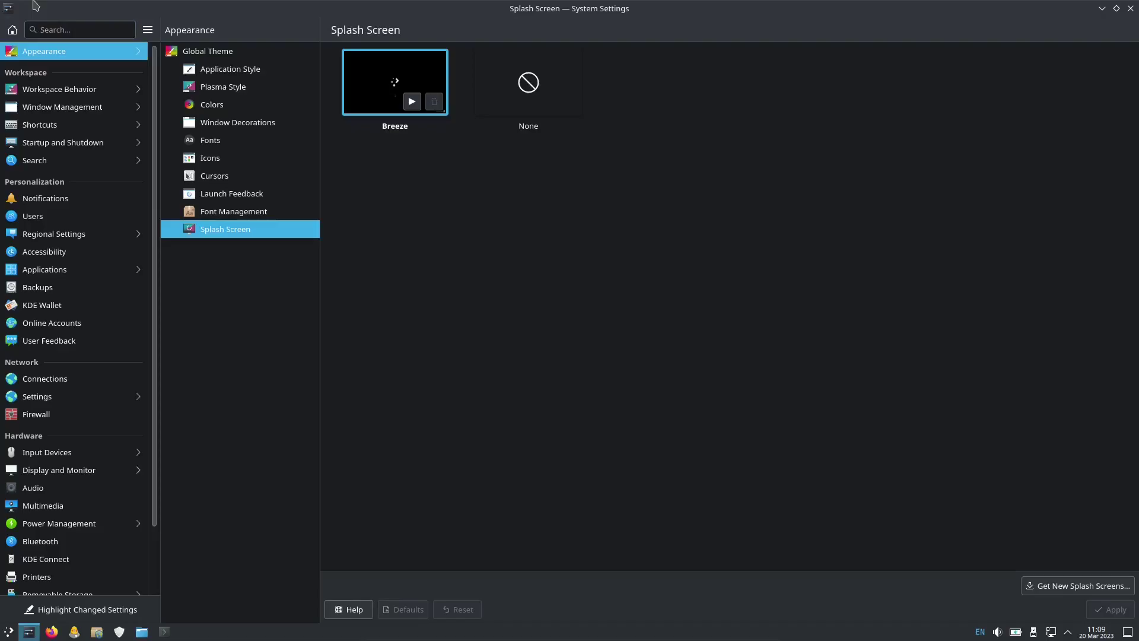
Close System Settings, open Configure Desktop and Wallpaper, and enlarge the dialog to show more wallpapers.
left_click(1134, 8)
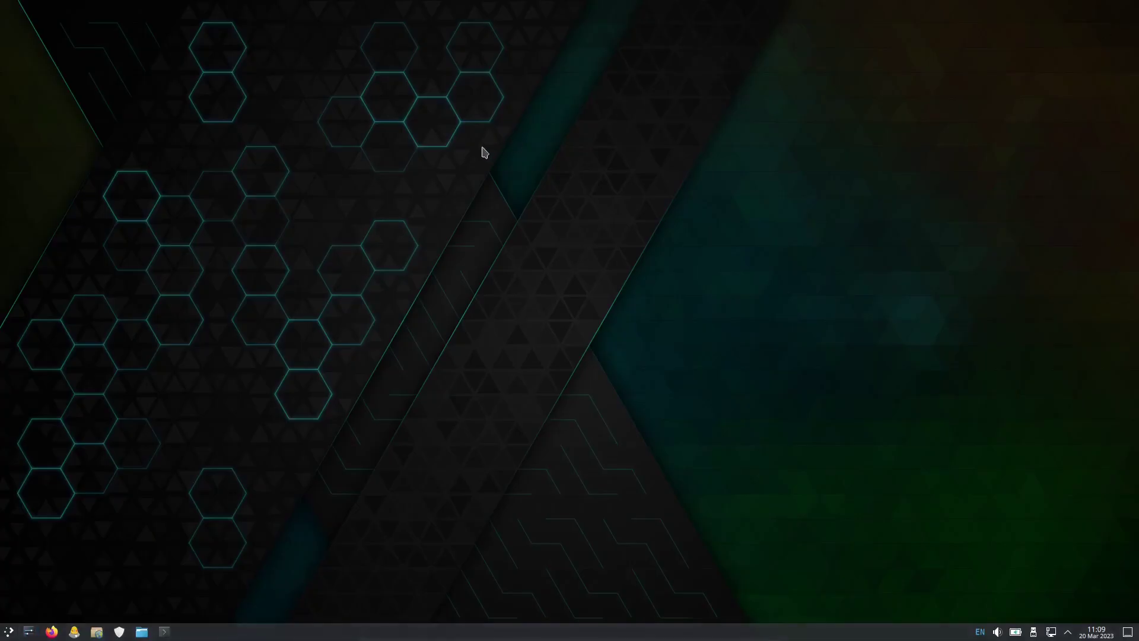
right_click(482, 150)
left_click(595, 162)
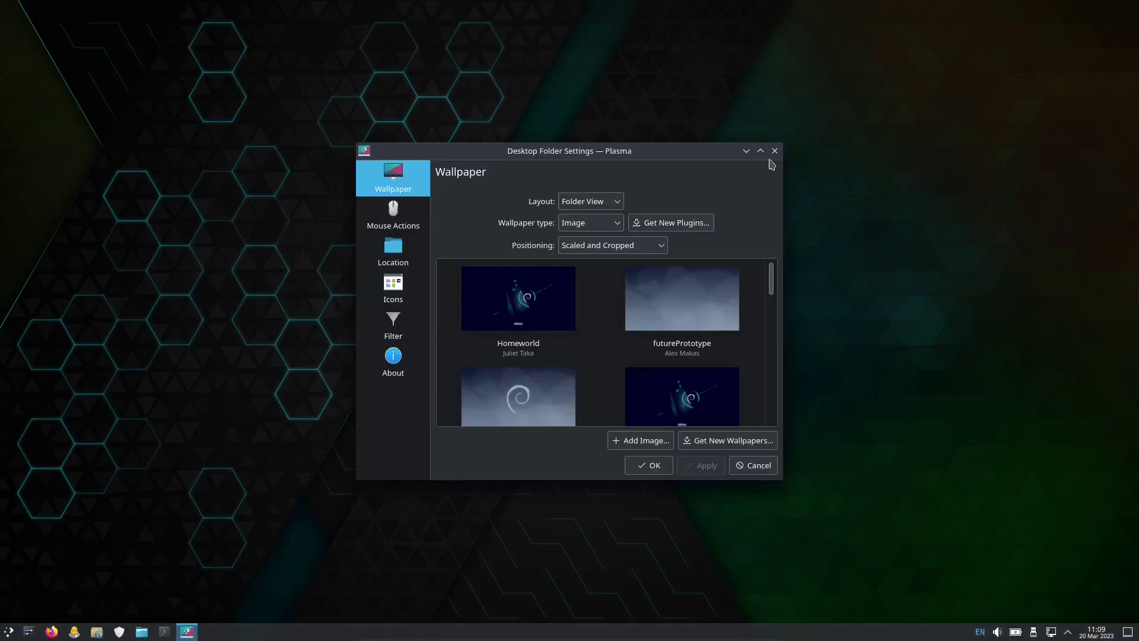
left_click(760, 151)
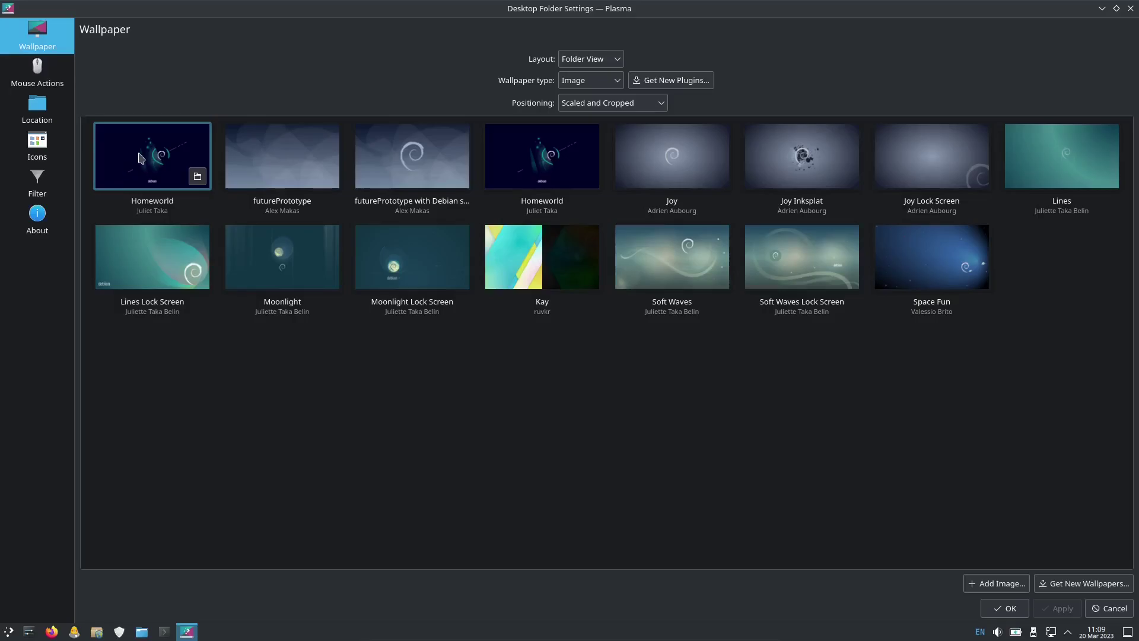
left_click(1115, 9)
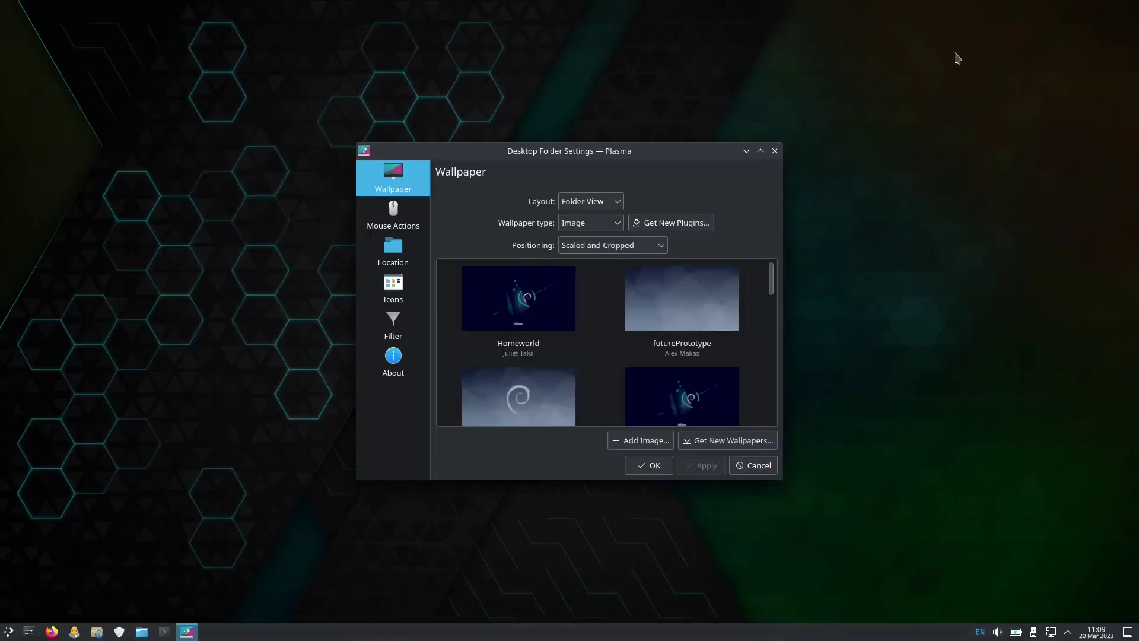
left_click_drag(535, 165, 227, 63)
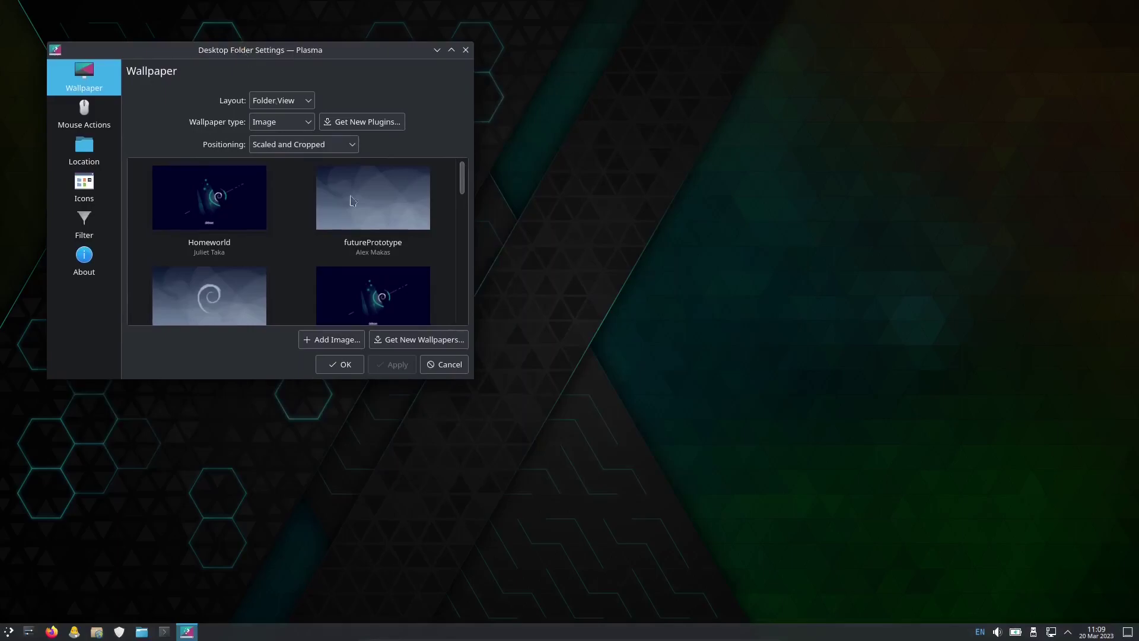
left_click_drag(474, 381, 464, 593)
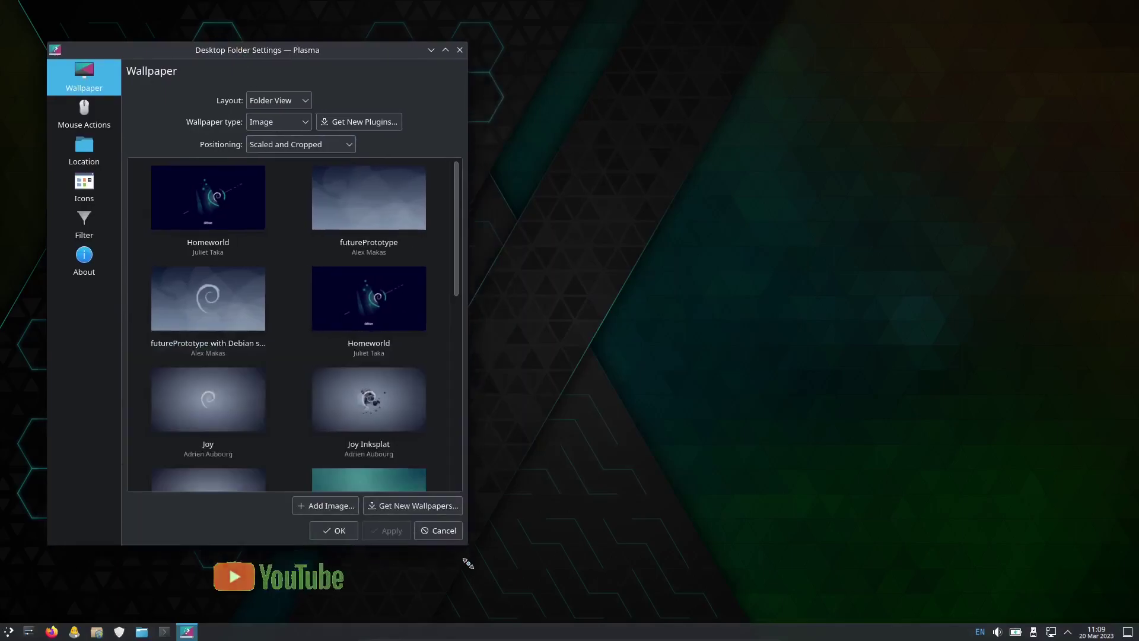
Preview the Homeworld, futurePrototype, Debian swirl and Joy wallpapers on the desktop.
left_click(203, 205)
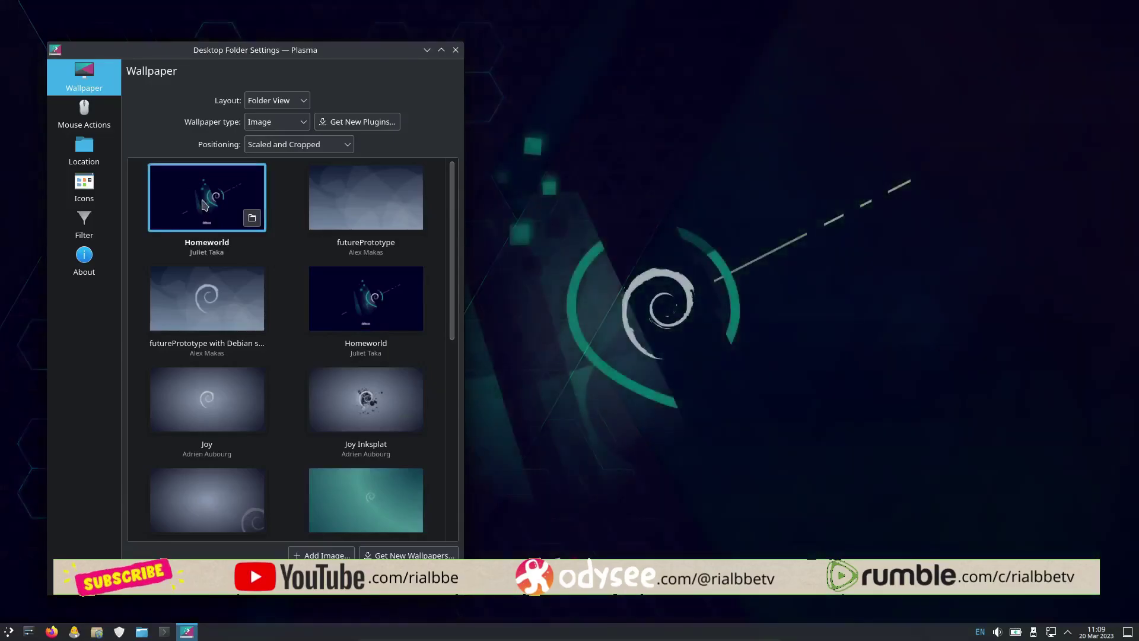
left_click_drag(350, 60, 303, 54)
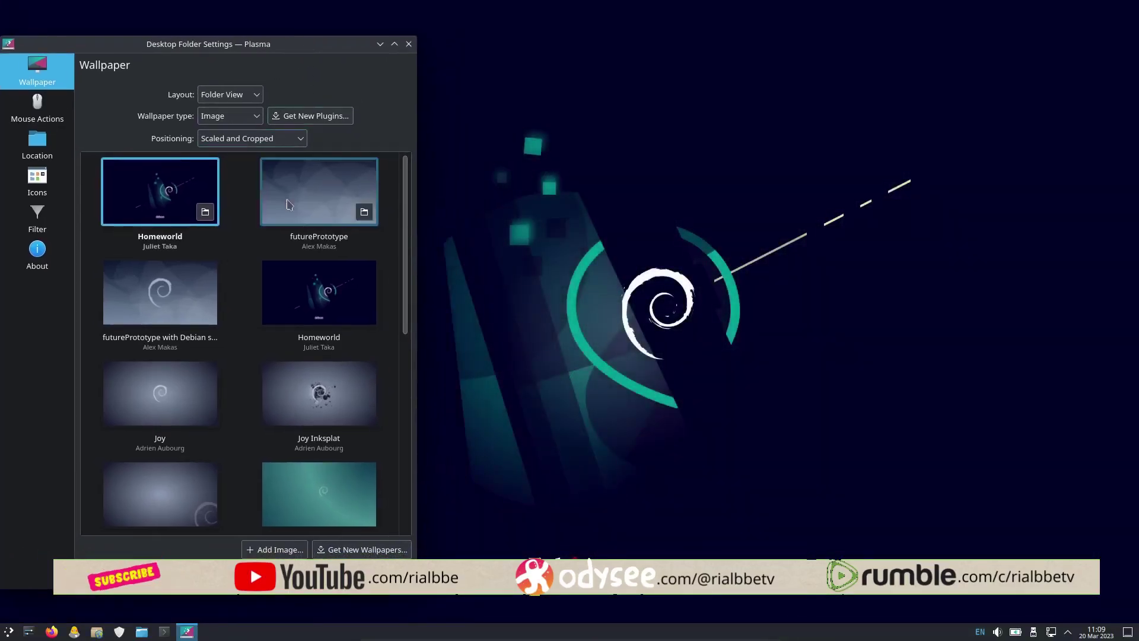
left_click(319, 191)
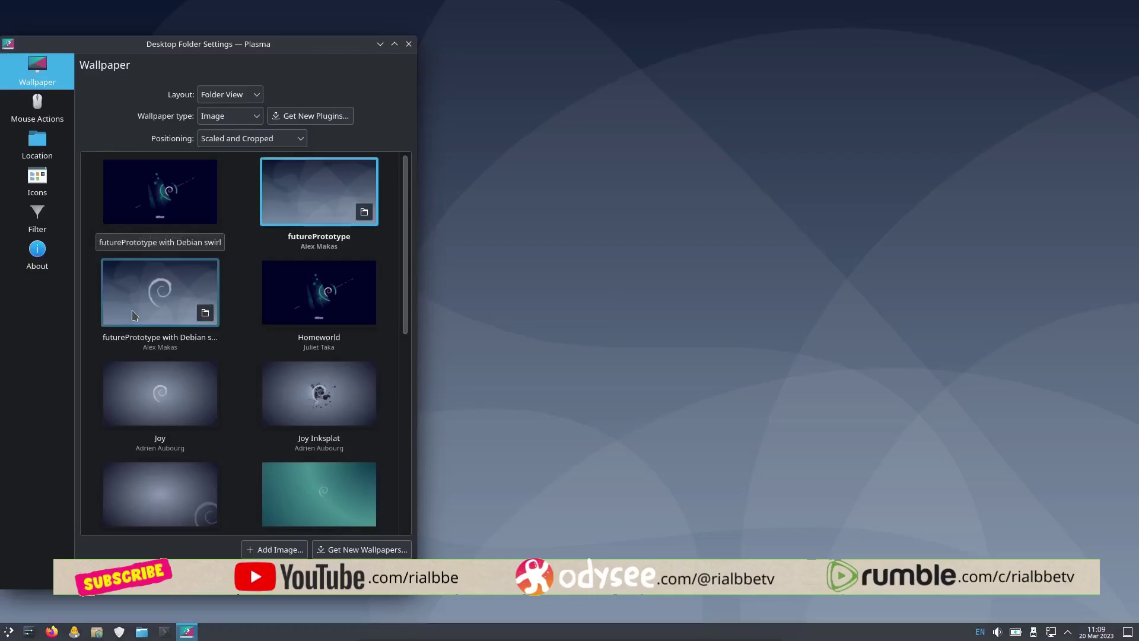
left_click(133, 323)
left_click(270, 305)
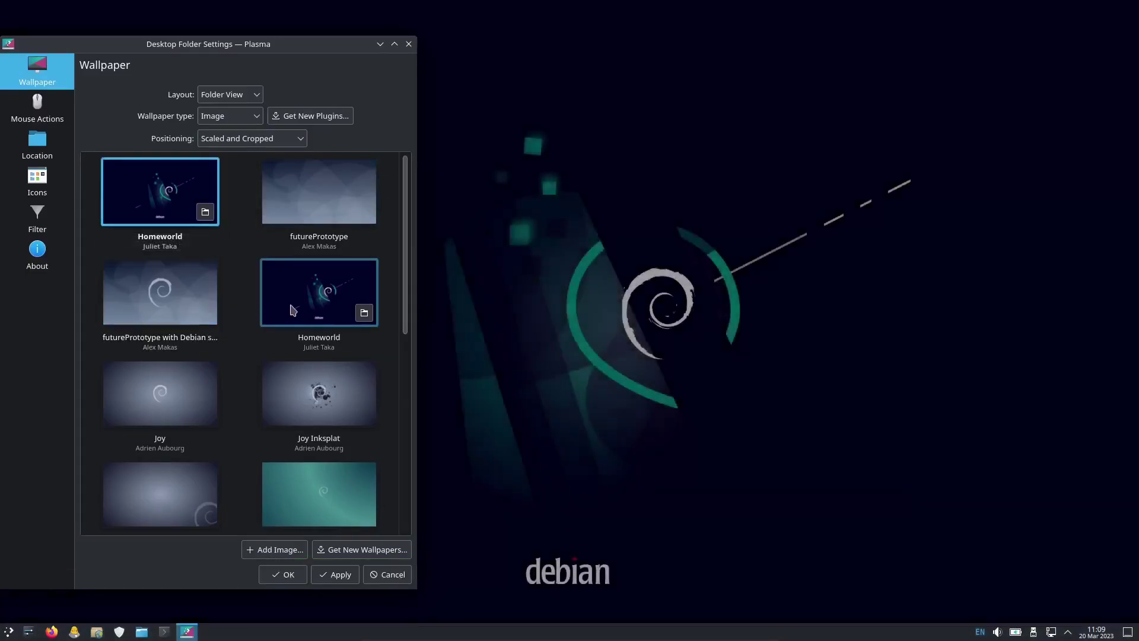
left_click(147, 401)
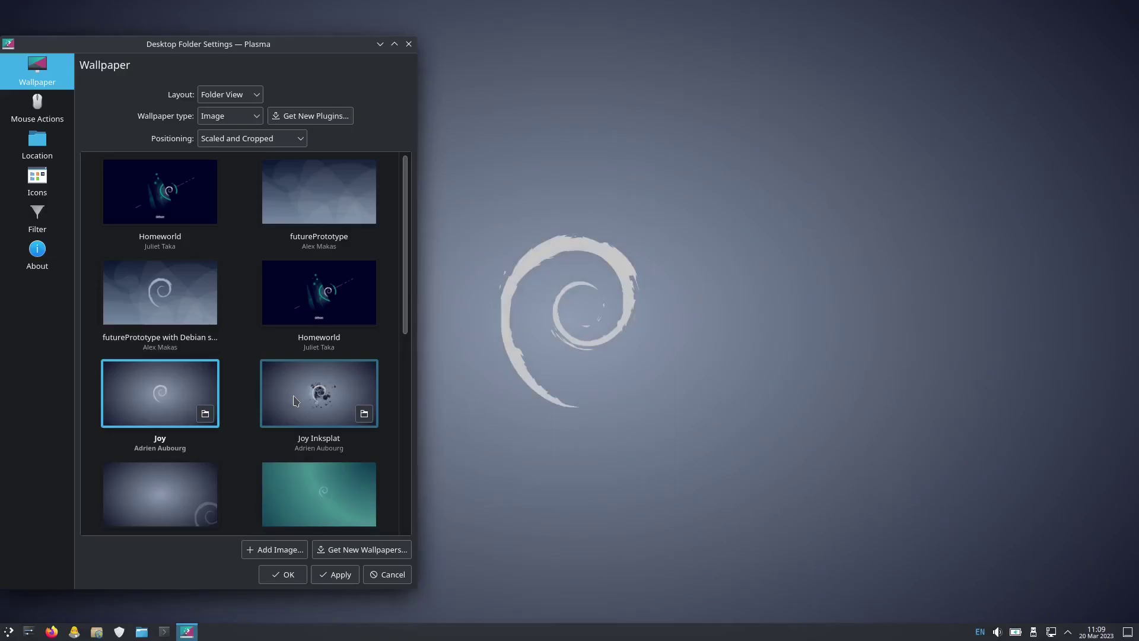
Preview Joy Inksplat, Joy Lock Screen, Lines, Lines Lock Screen, Moonlight, Moonlight Lock Screen and Kay.
left_click(294, 401)
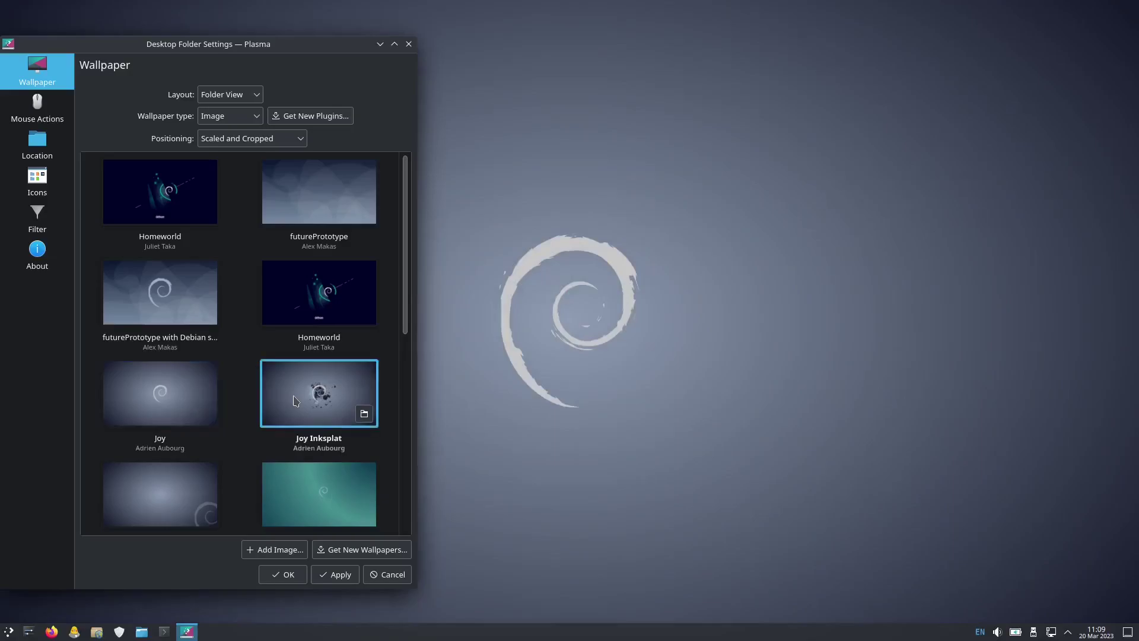
scroll(175, 429, "down", 1)
left_click(176, 428)
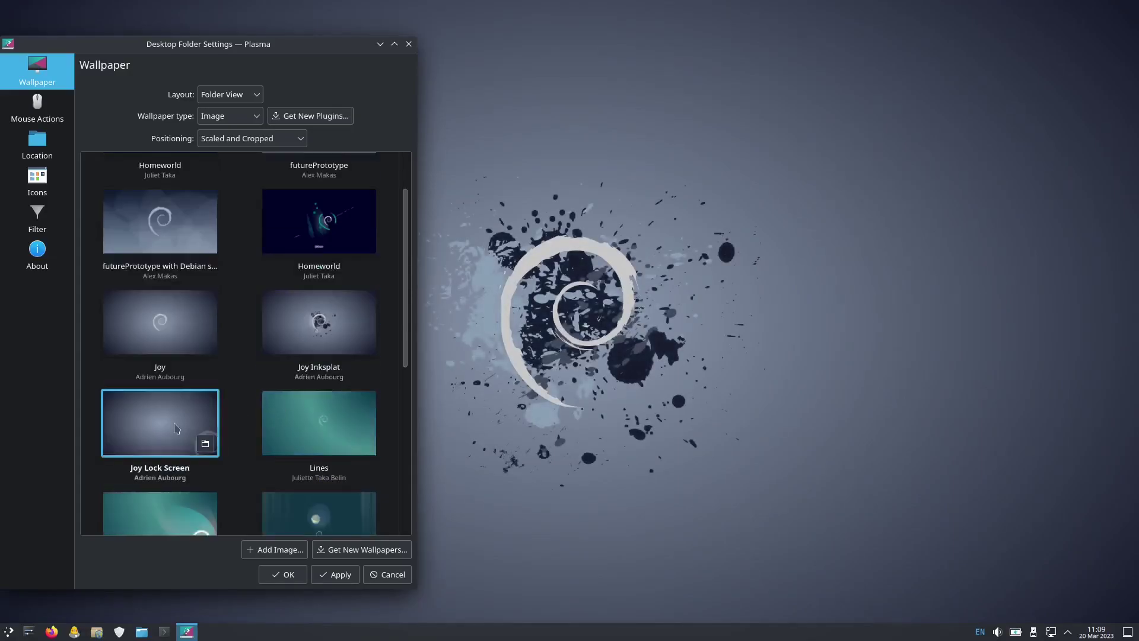
scroll(176, 429, "down", 3)
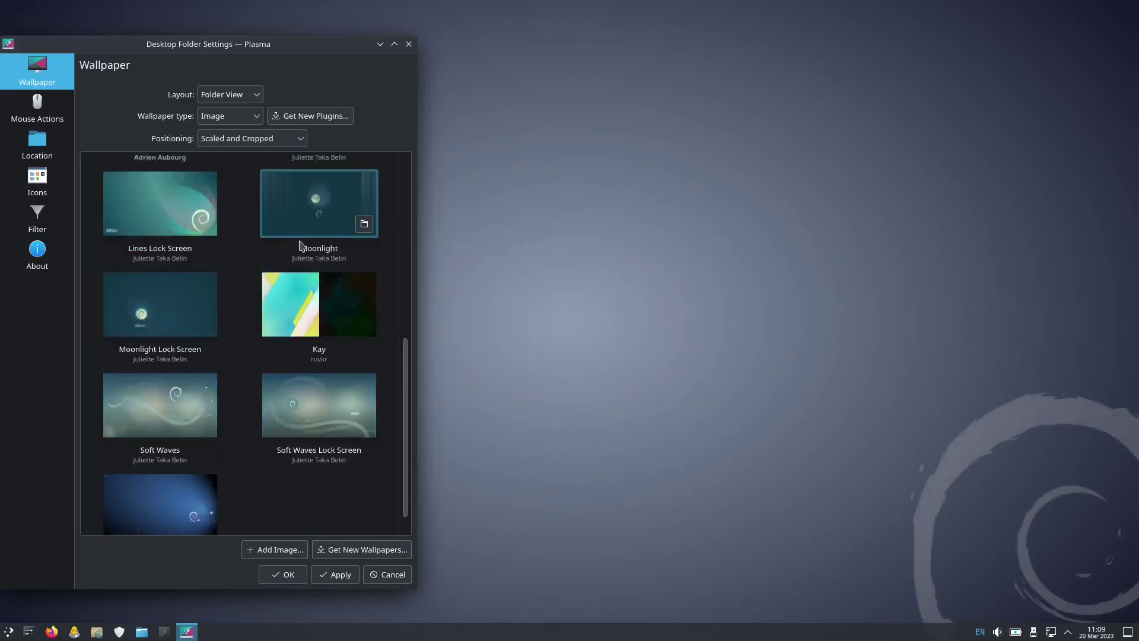
scroll(305, 241, "up", 1)
left_click(289, 196)
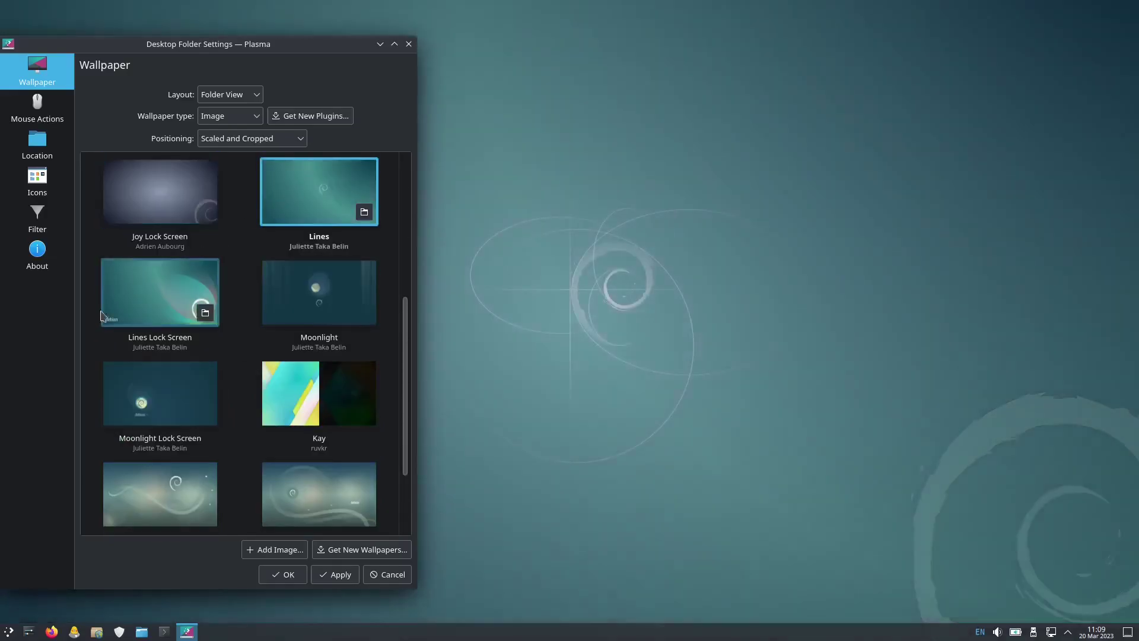
left_click(140, 310)
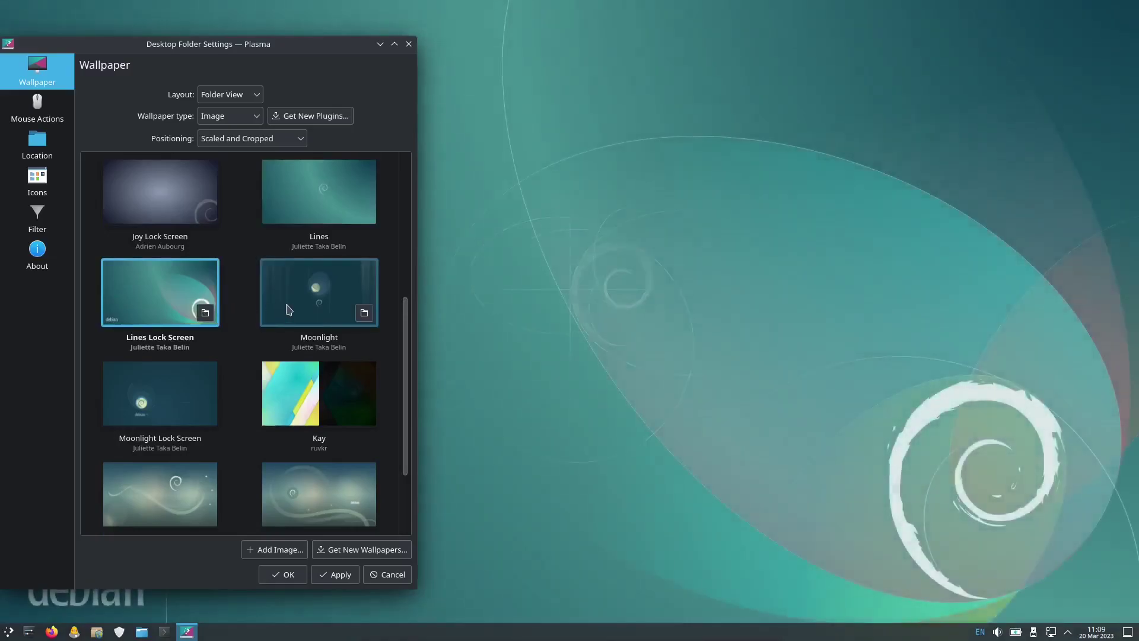
left_click(280, 309)
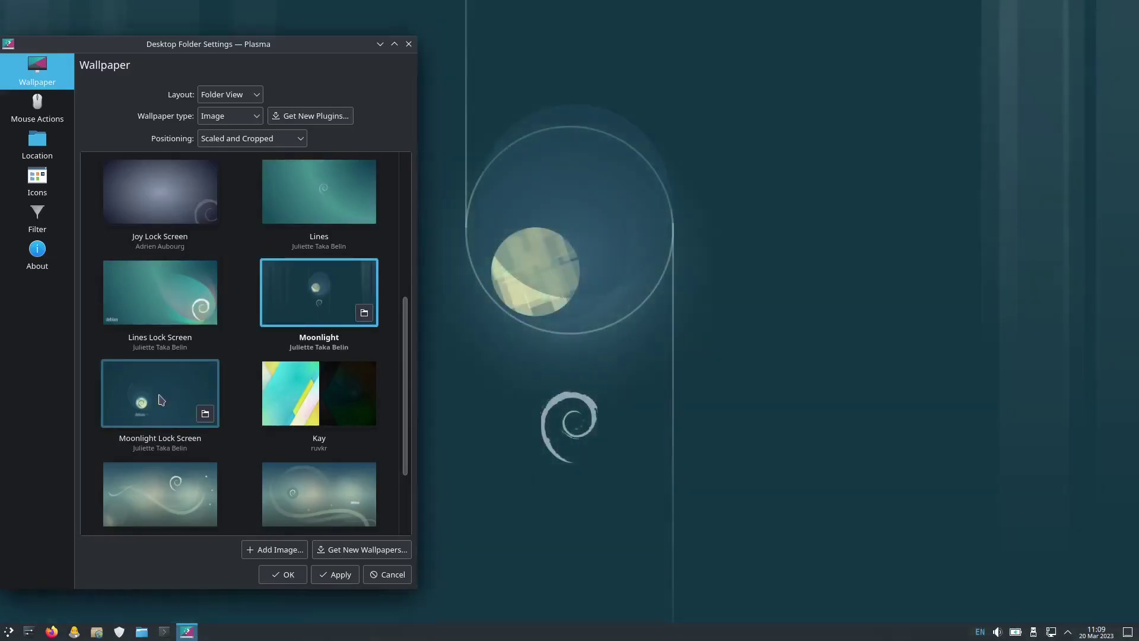
left_click(160, 399)
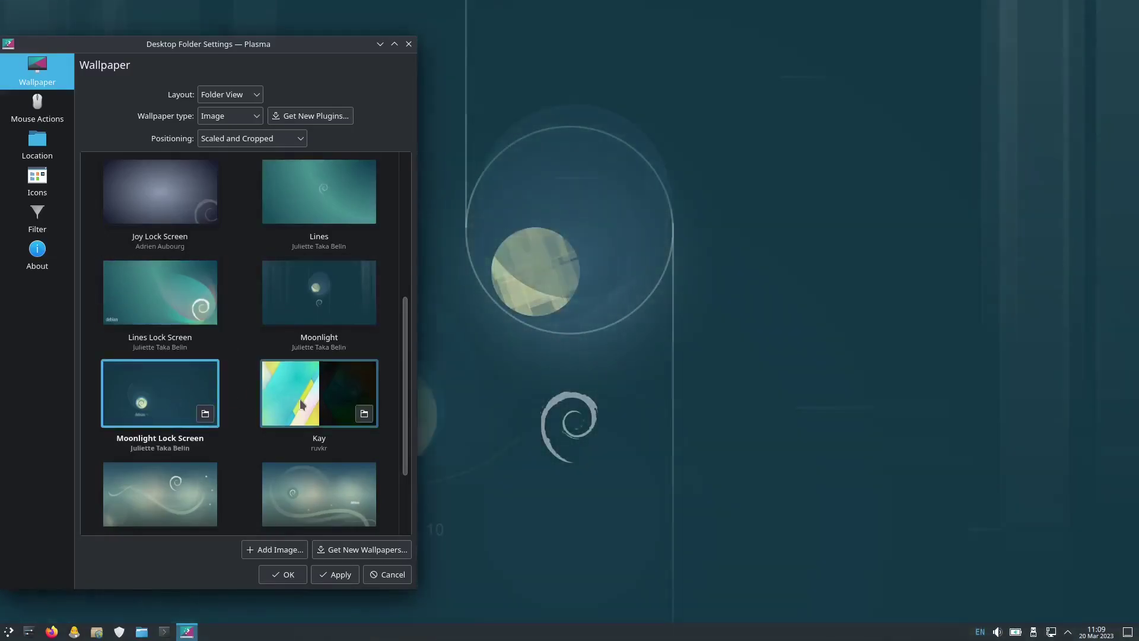
left_click(300, 401)
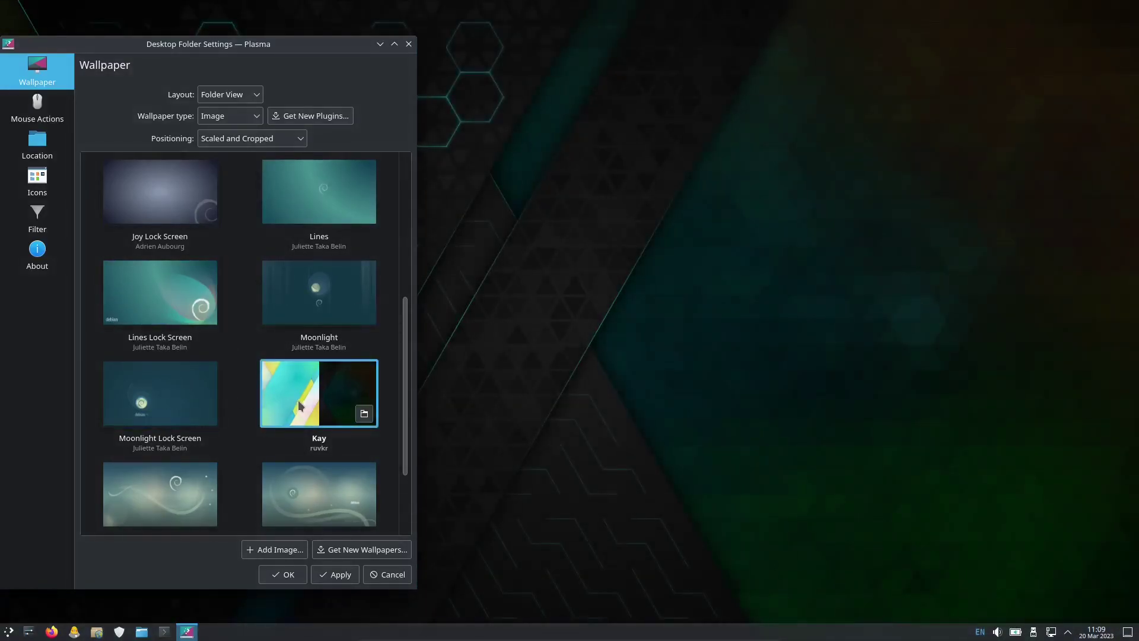
Preview Soft Waves and Soft Waves Lock Screen, ending with Space Fun as the background.
scroll(301, 403, "down", 3)
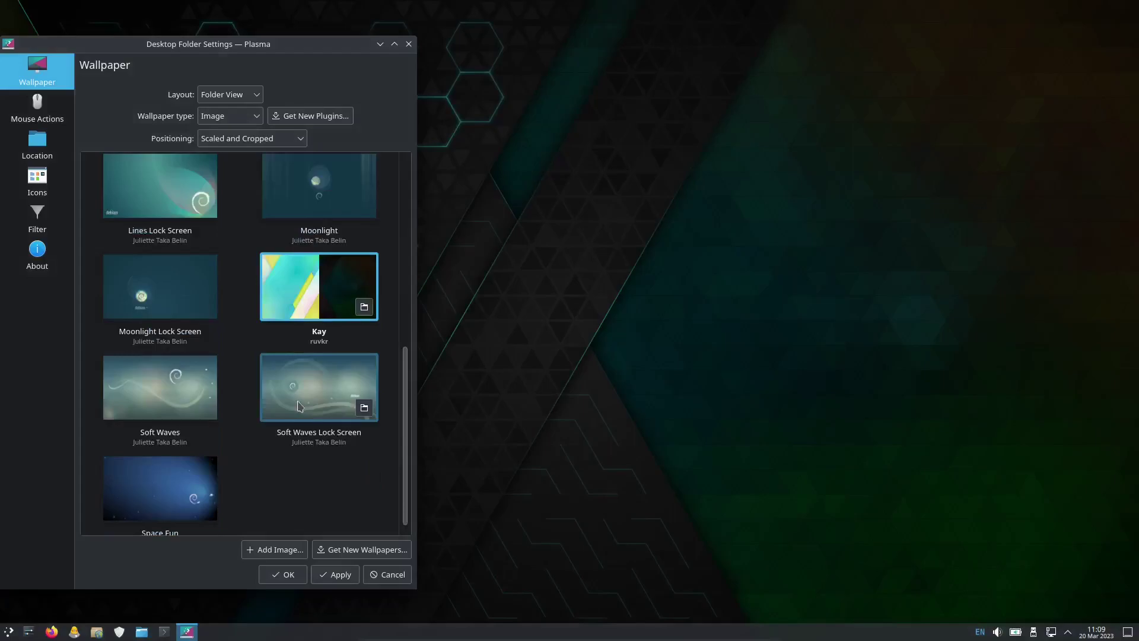
left_click(132, 371)
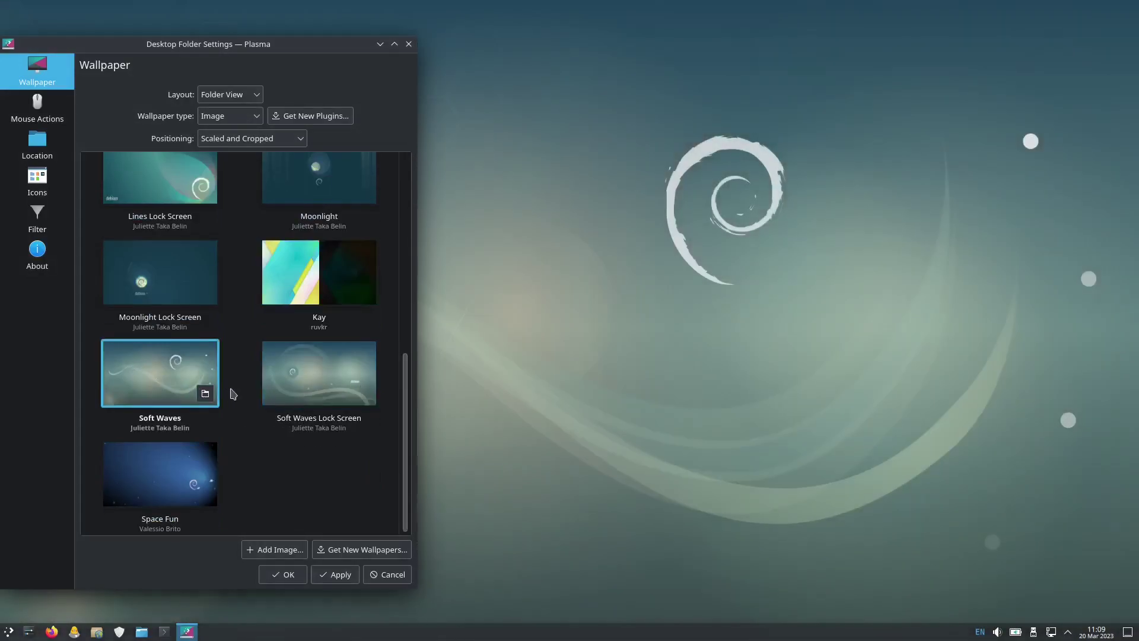
left_click(301, 380)
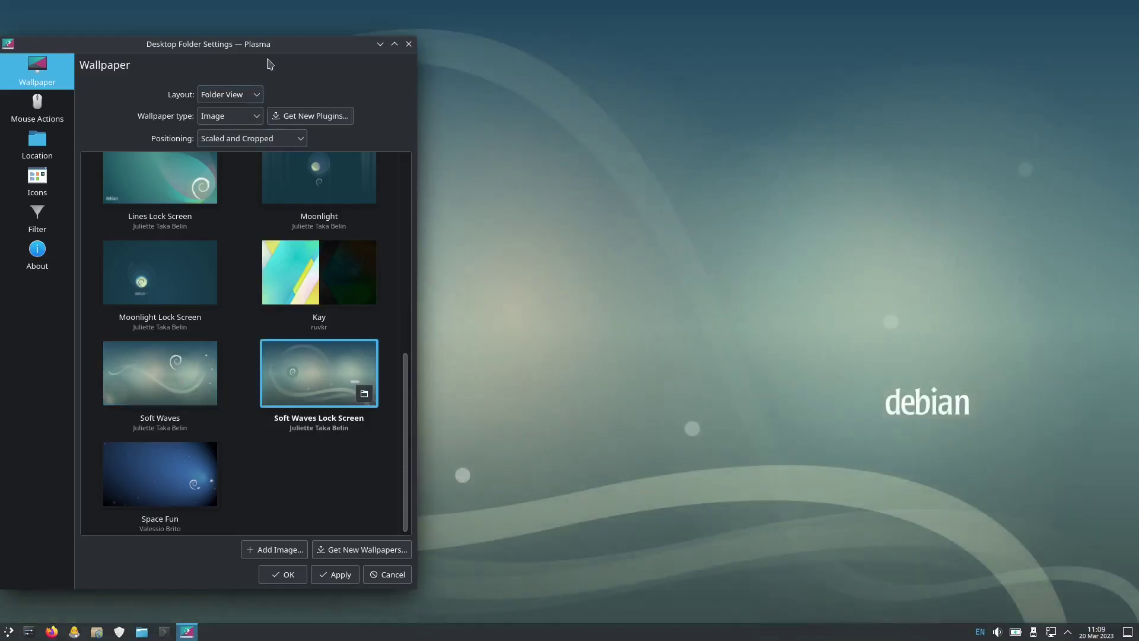
left_click_drag(291, 93, 308, 51)
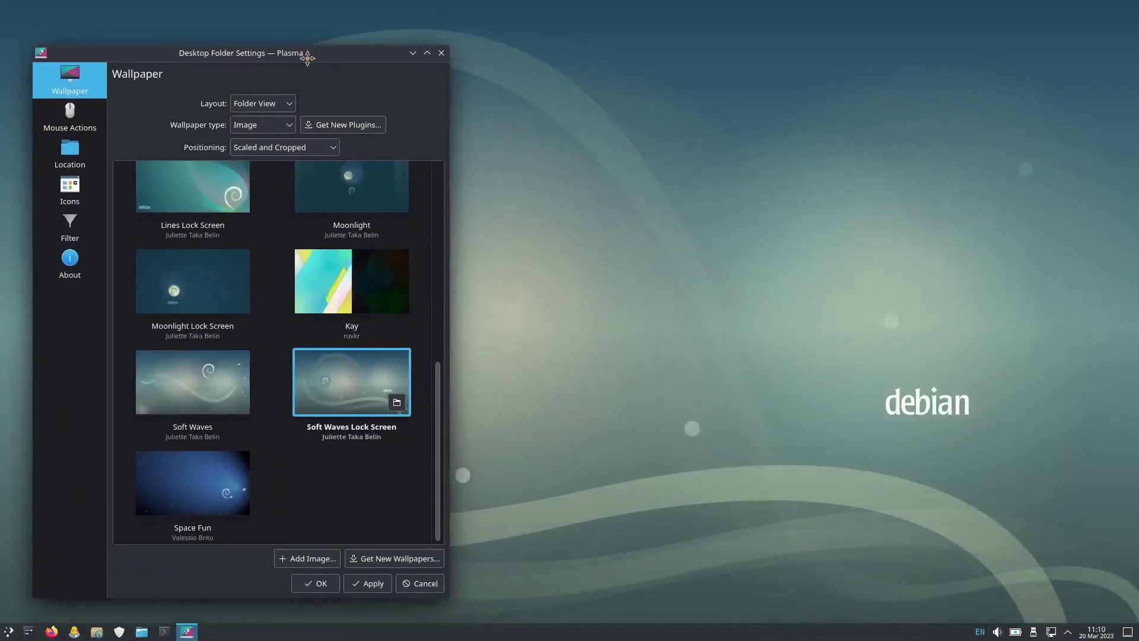
left_click(226, 461)
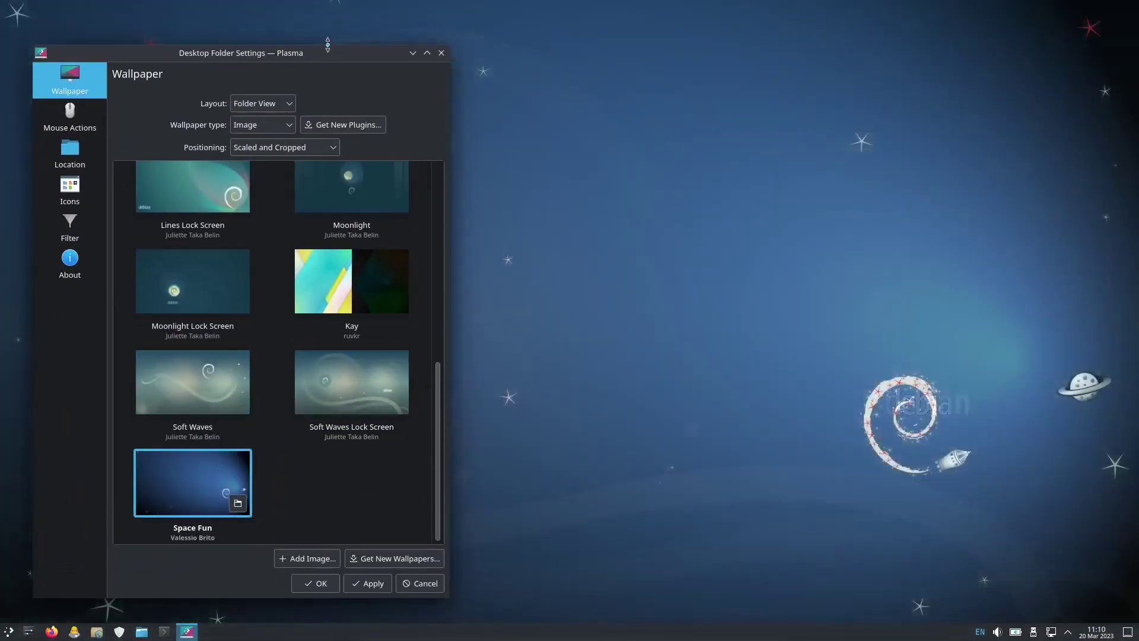
Stay on the Wallpaper page, apply the dark Kay image, and close Desktop Folder Settings with OK.
mouse_move(319, 64)
left_mouse_down()
mouse_move(569, 455)
mouse_move(292, 538)
mouse_move(348, 131)
mouse_move(325, 49)
left_mouse_up()
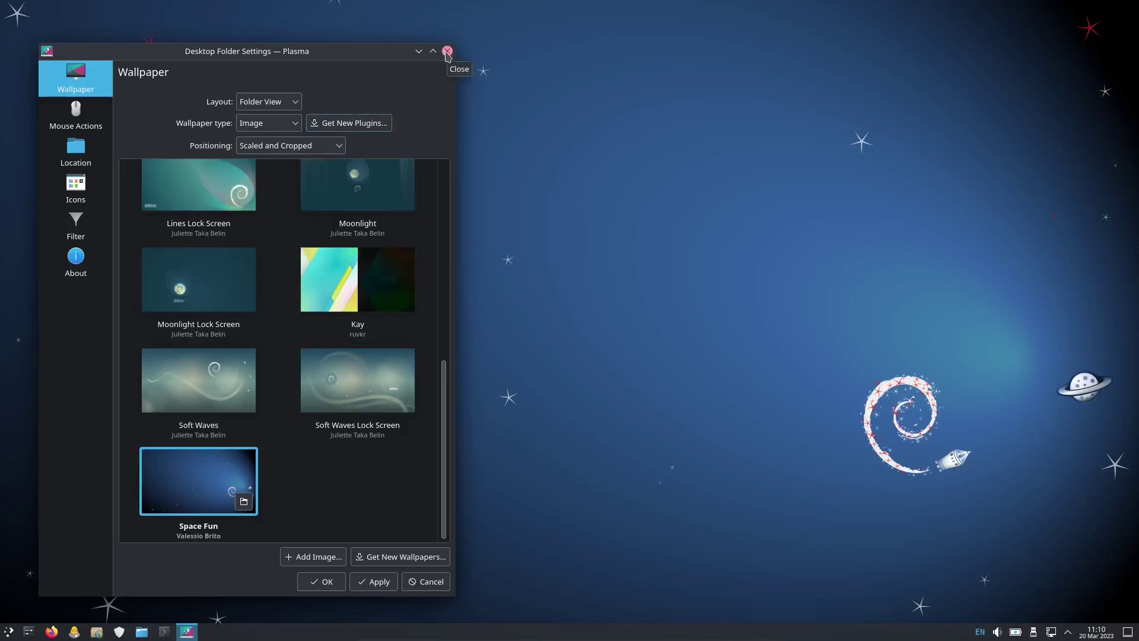
left_click(71, 119)
left_click(676, 310)
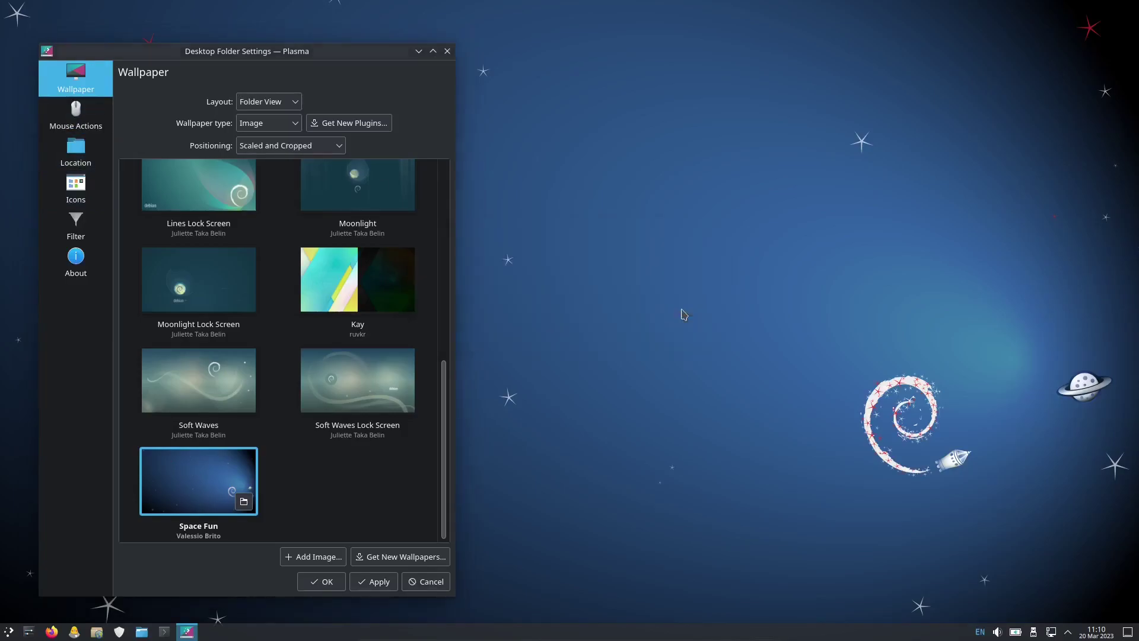
left_click(351, 308)
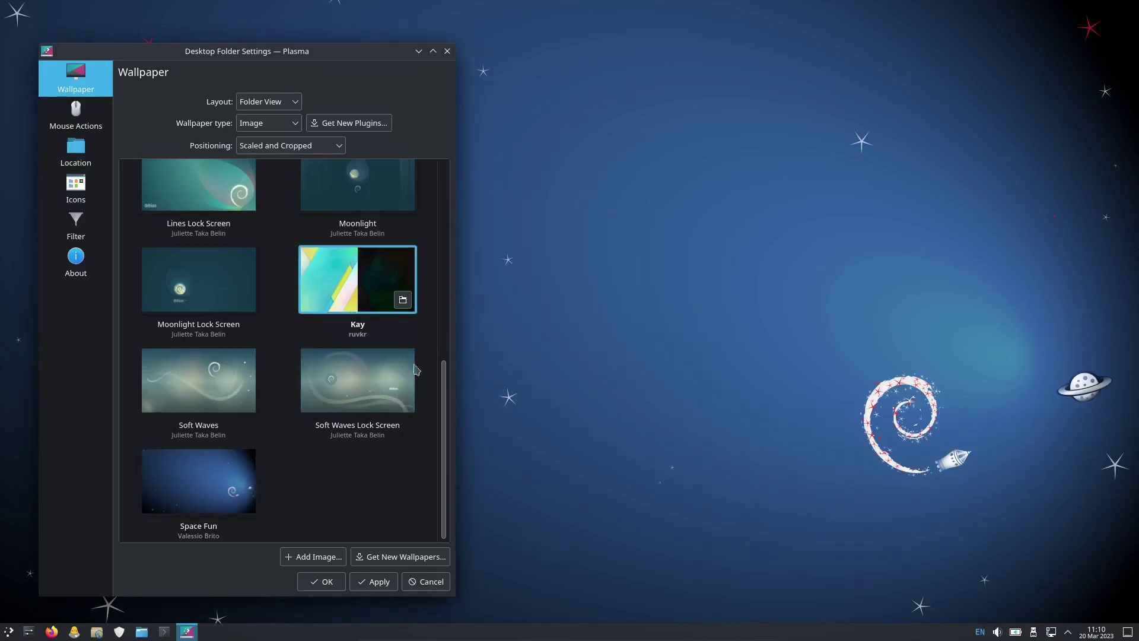
left_click(372, 580)
left_click(342, 585)
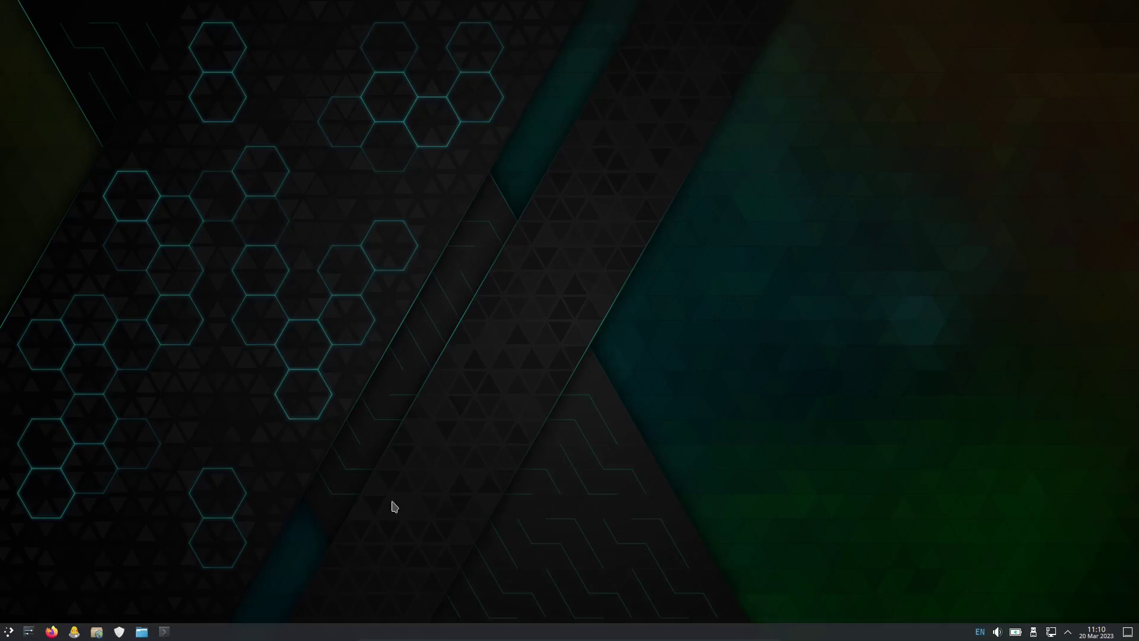
Launch Firefox from the taskbar, then dismiss the Application Launcher menu.
left_click(8, 631)
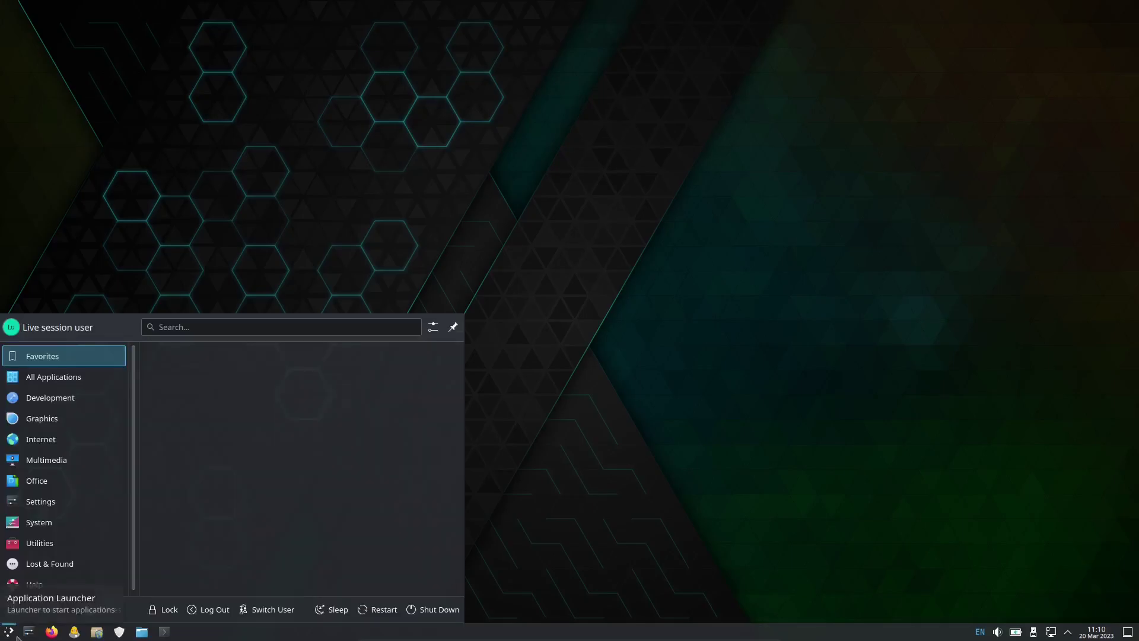
mouse_move(77, 384)
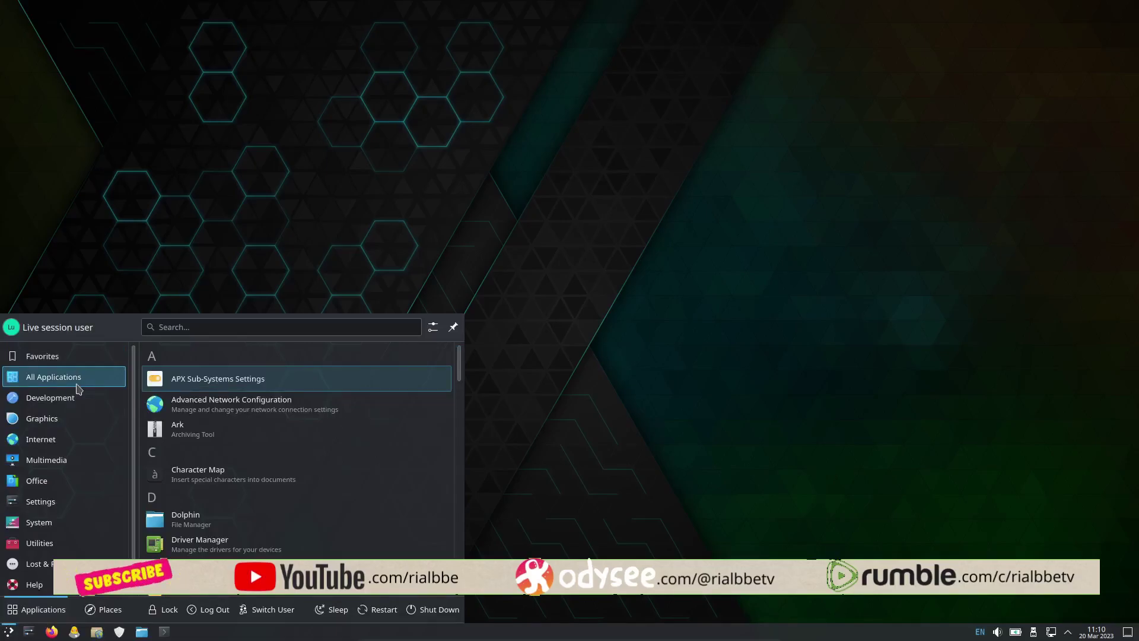
left_click(51, 631)
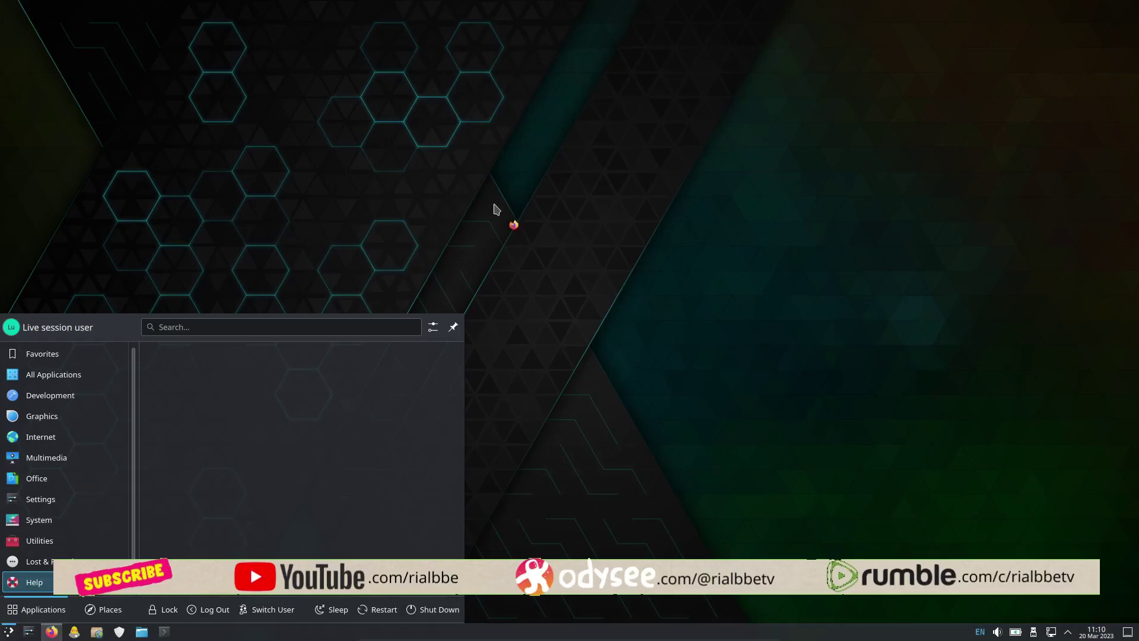
left_click(11, 632)
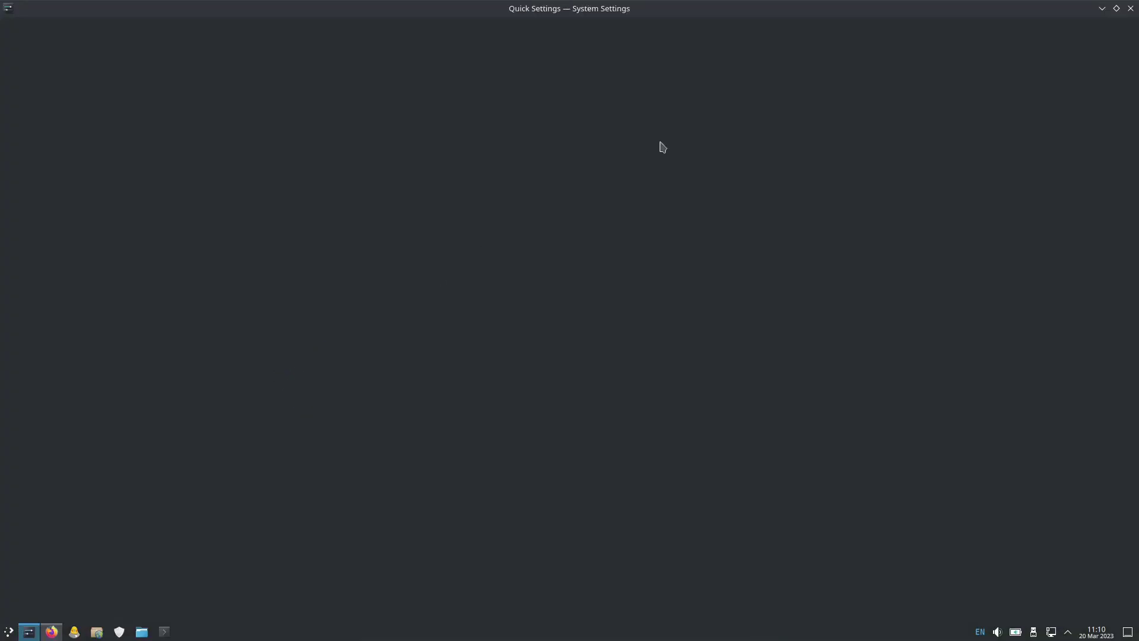
Close System Settings, Google 'pikaos' in Firefox, and open the pika-os.com result.
left_click(1130, 8)
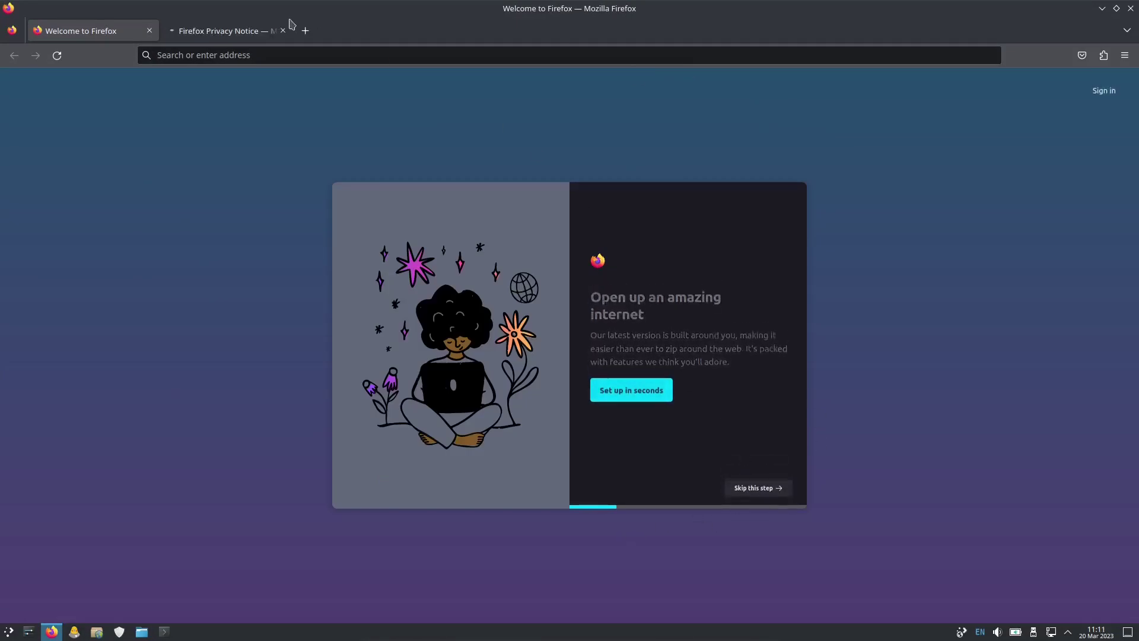
left_click(271, 54)
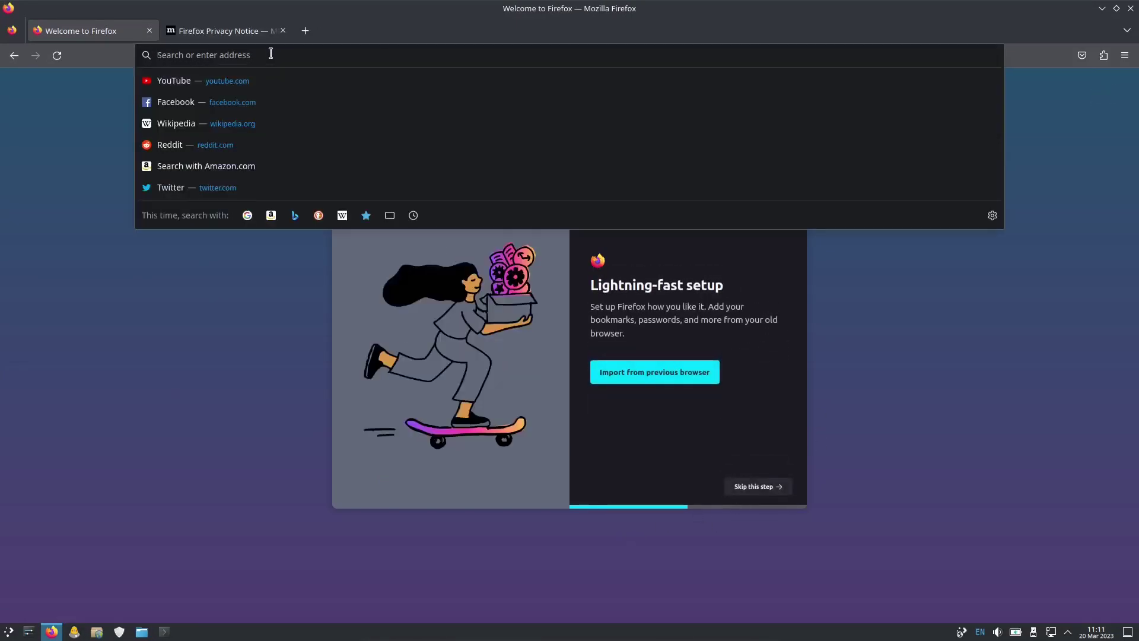
type("pikaos")
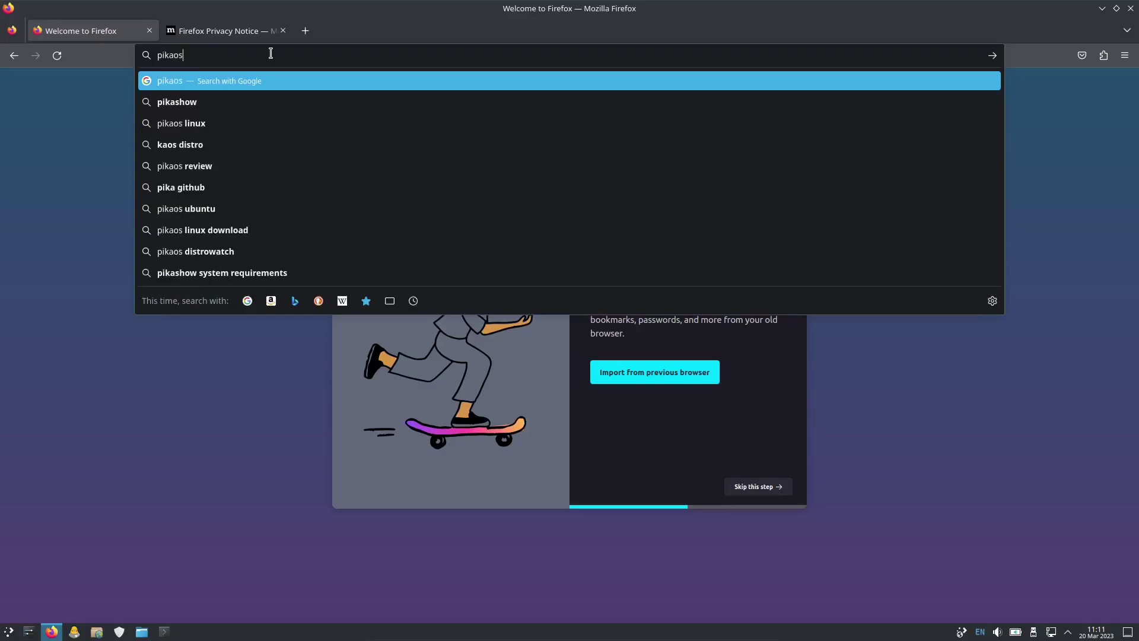
key("Return")
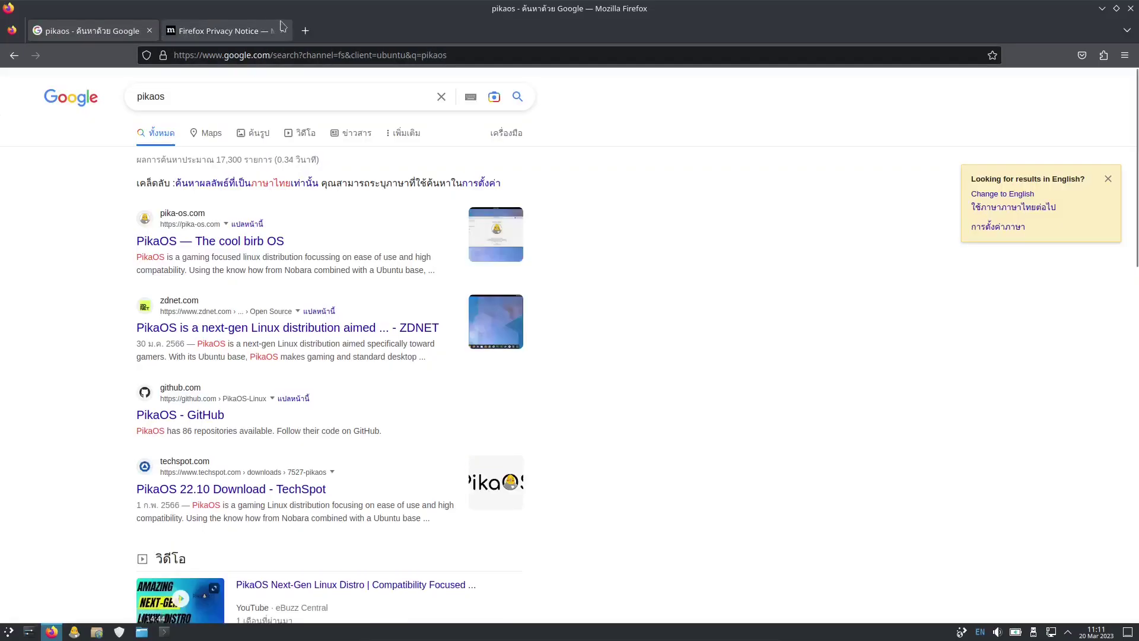
left_click(283, 32)
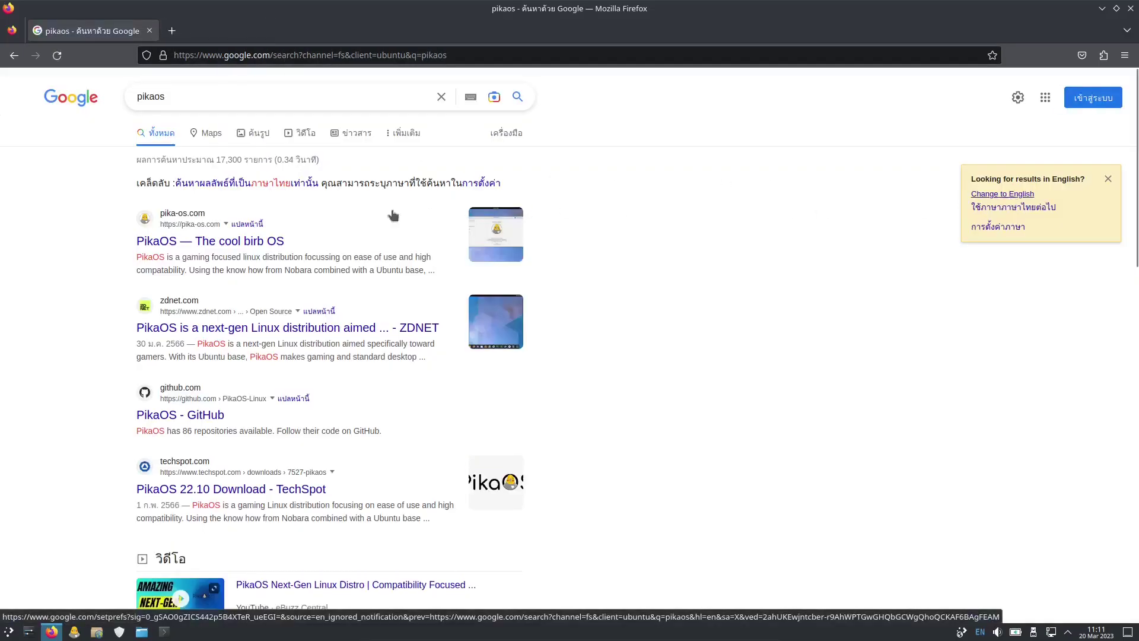
left_click(253, 247)
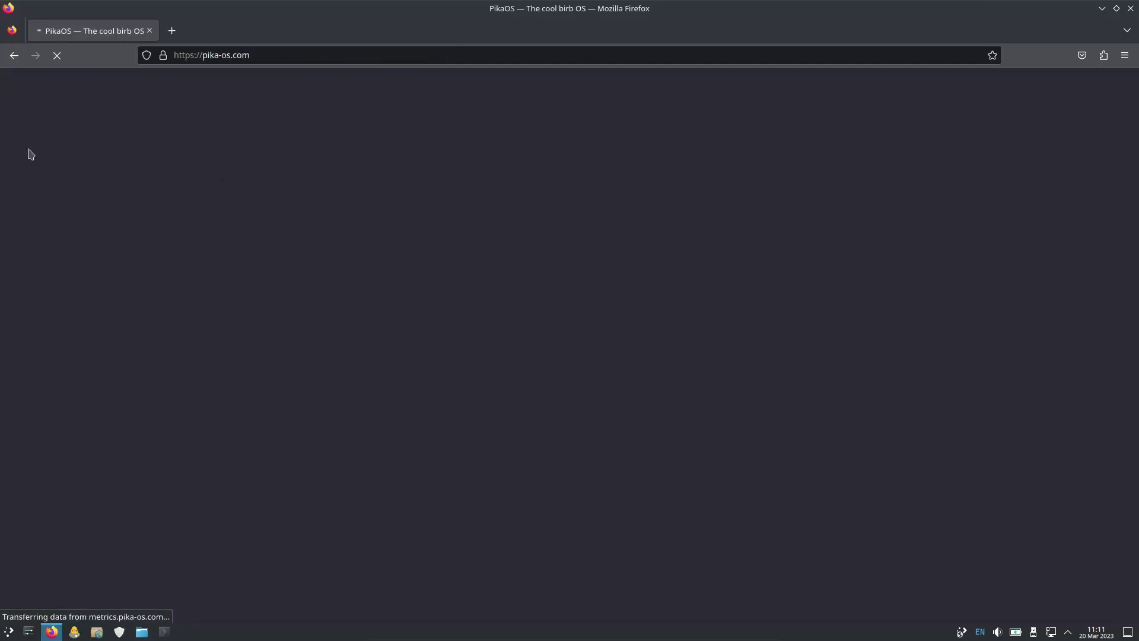
Return to the Google results and open the ZDNet PikaOS review in a new tab.
left_click(13, 55)
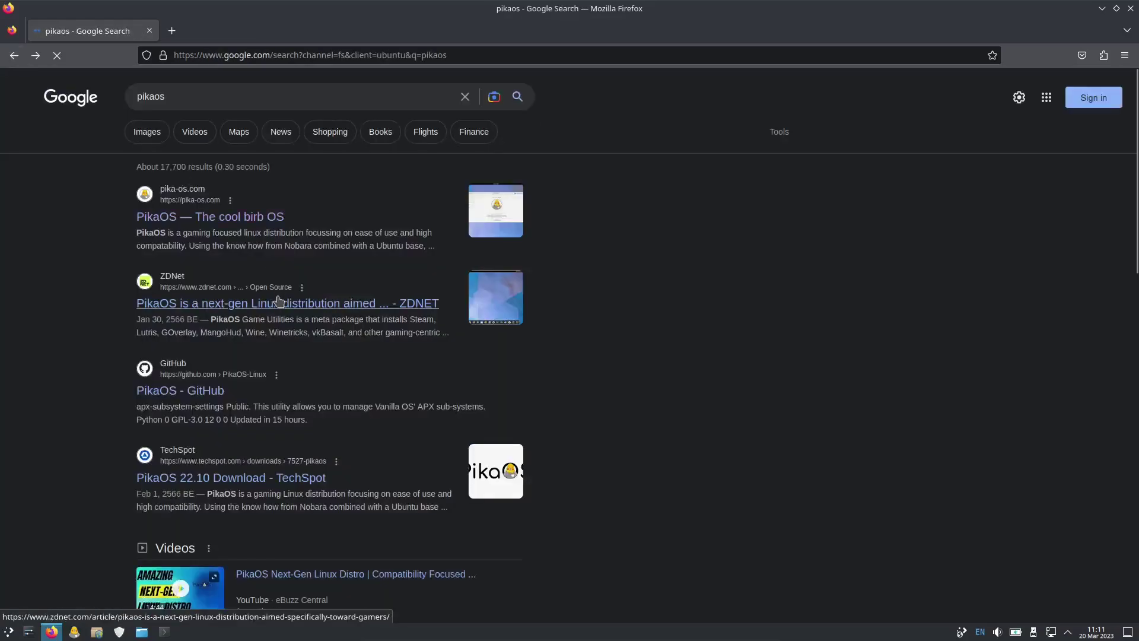
right_click(298, 311)
left_click(306, 316)
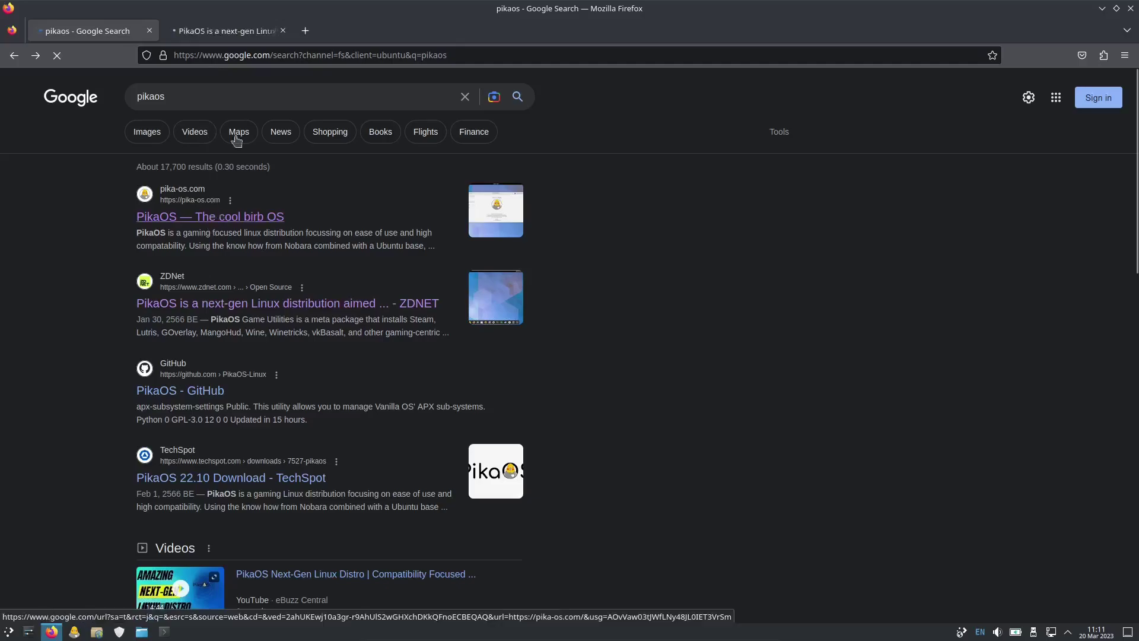
left_click(226, 31)
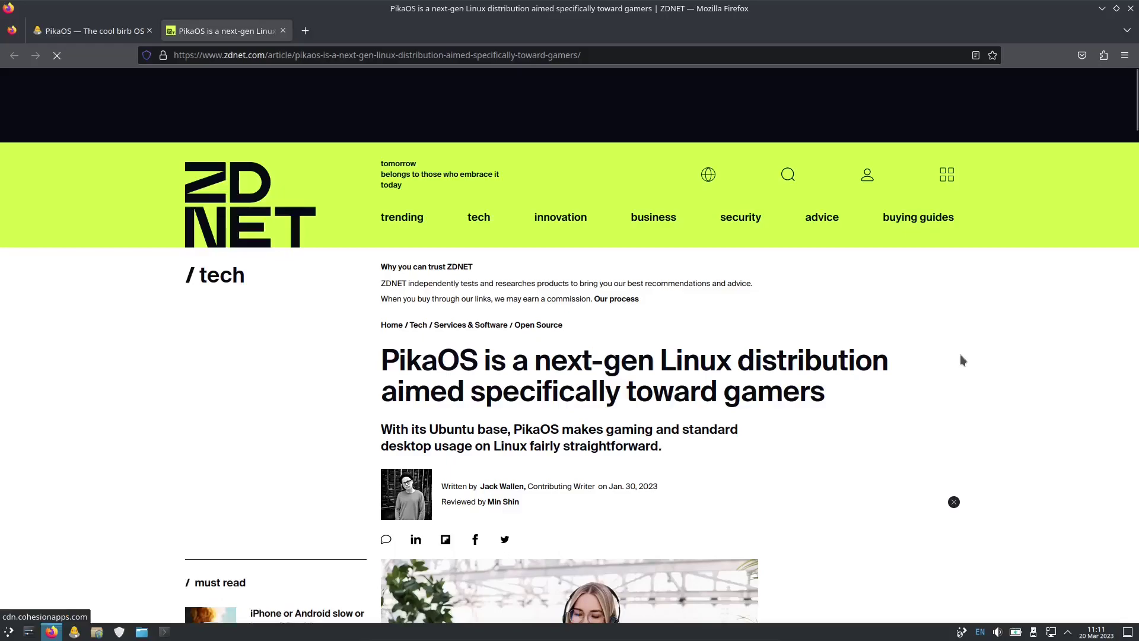
Scroll down the ZDNet review to the PikaOS Welcome app screenshot.
scroll(960, 354, "down", 5)
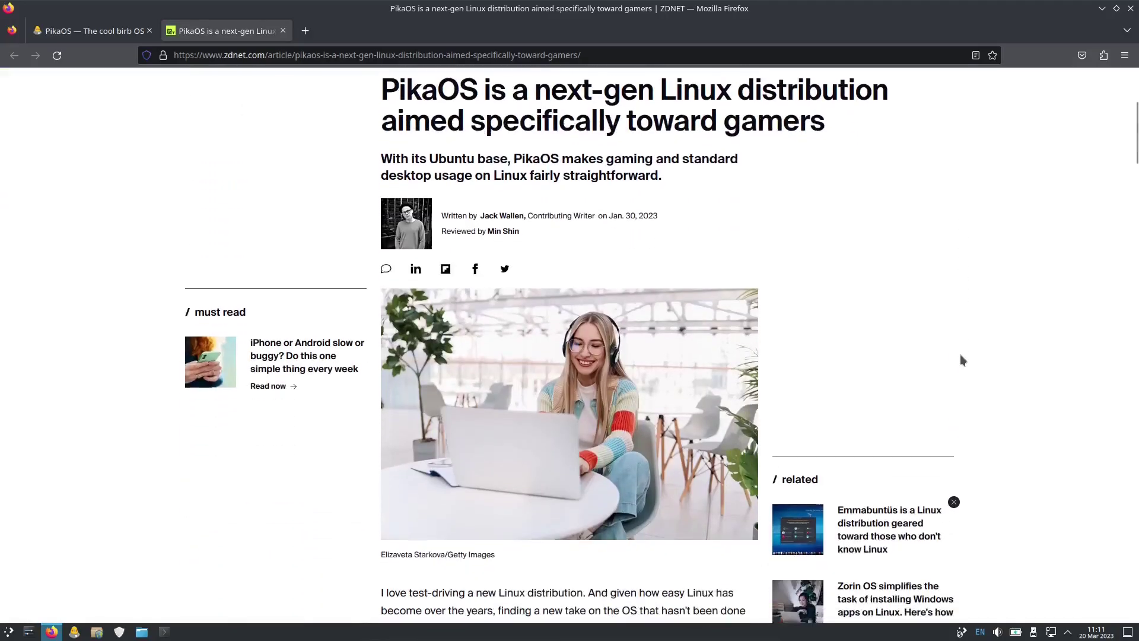
scroll(957, 357, "down", 5)
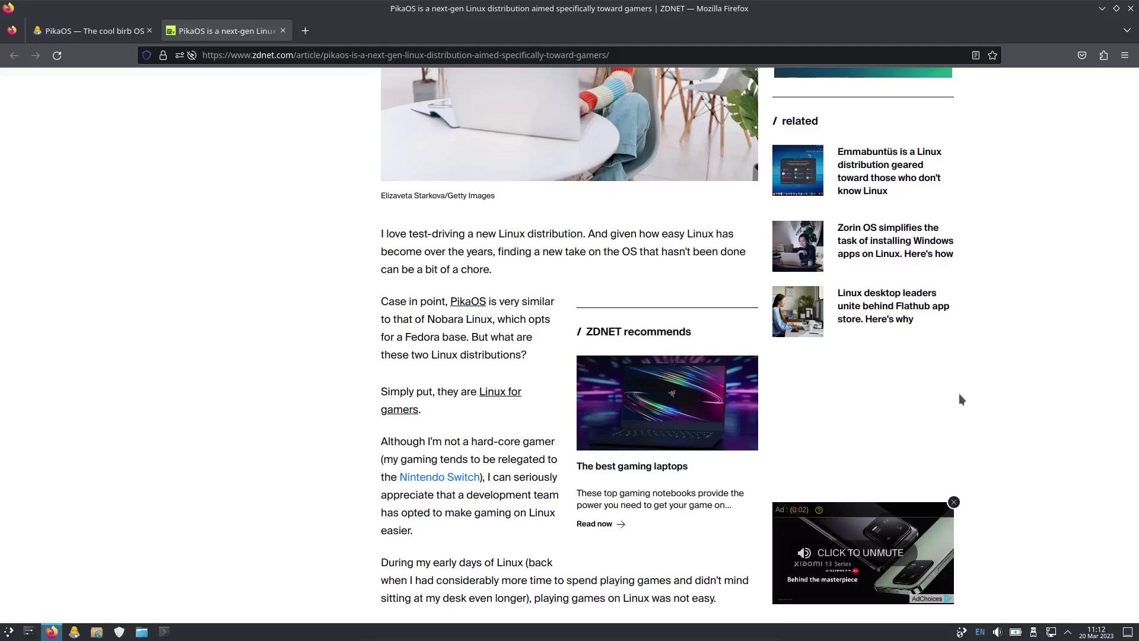
scroll(980, 390, "down", 2)
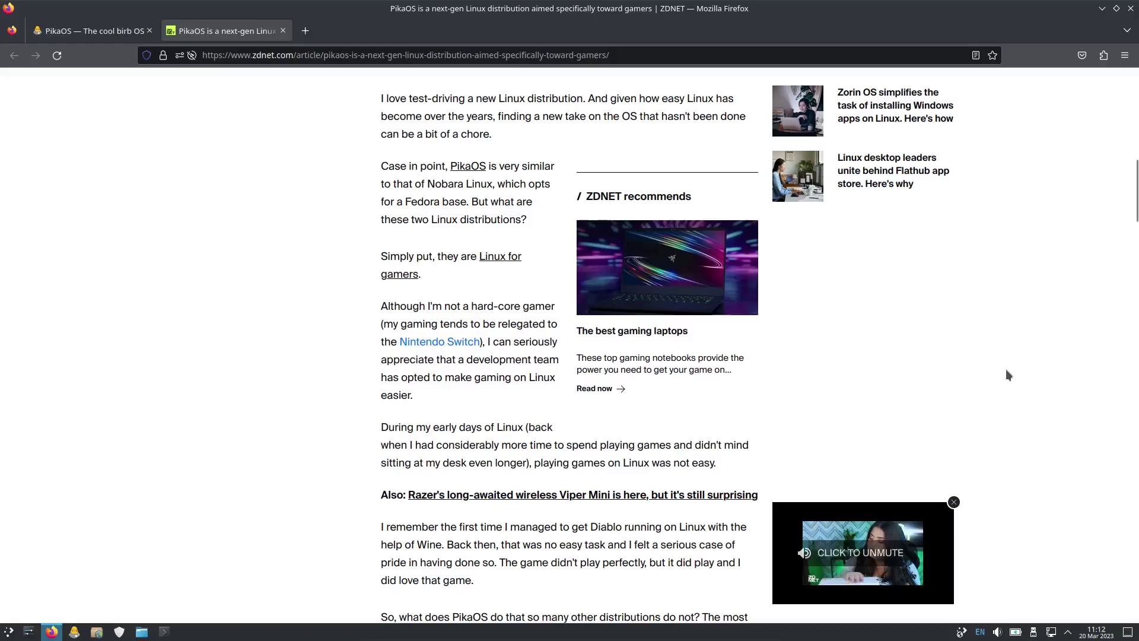
scroll(1005, 369, "down", 7)
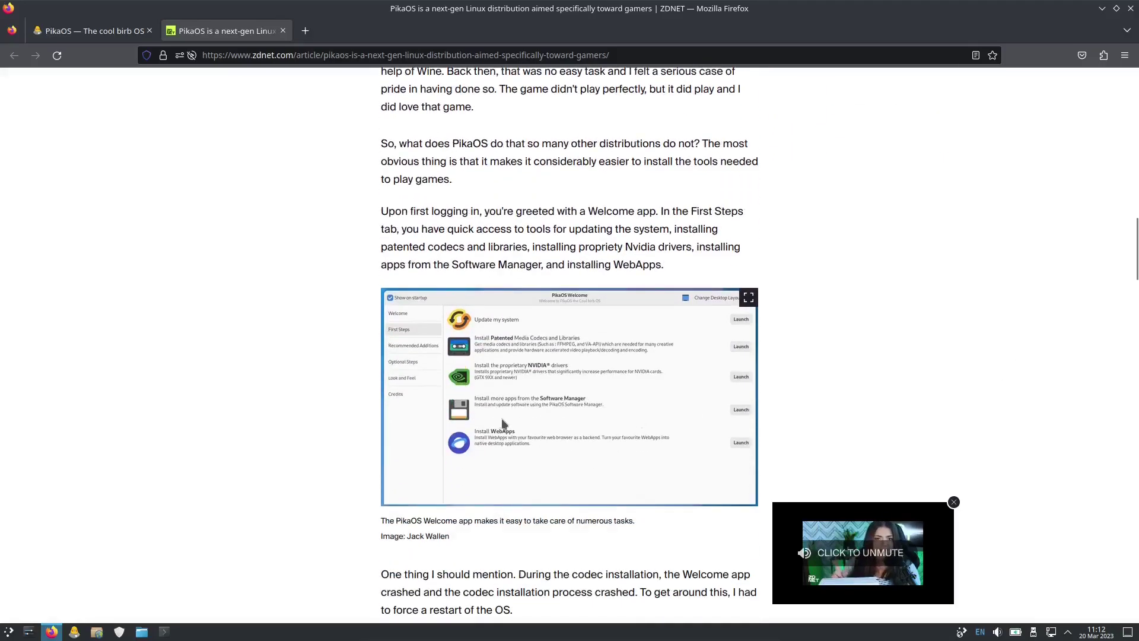
left_click(748, 297)
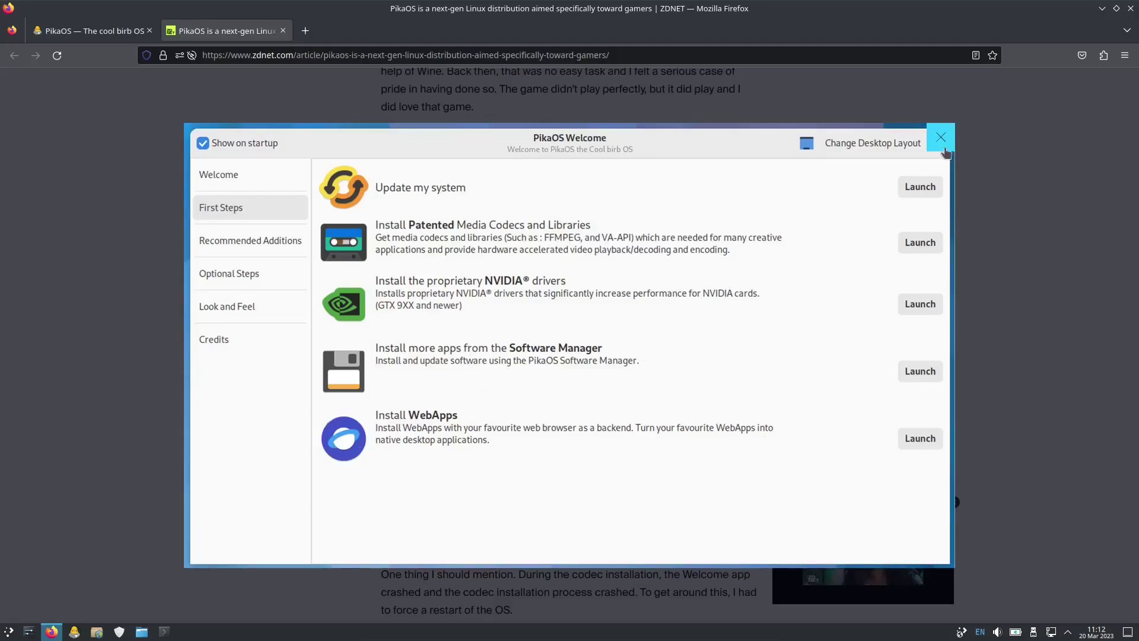
left_click(942, 147)
Dismiss the autoplaying video ad and scroll to the Recommended Additions passage.
scroll(991, 356, "down", 3)
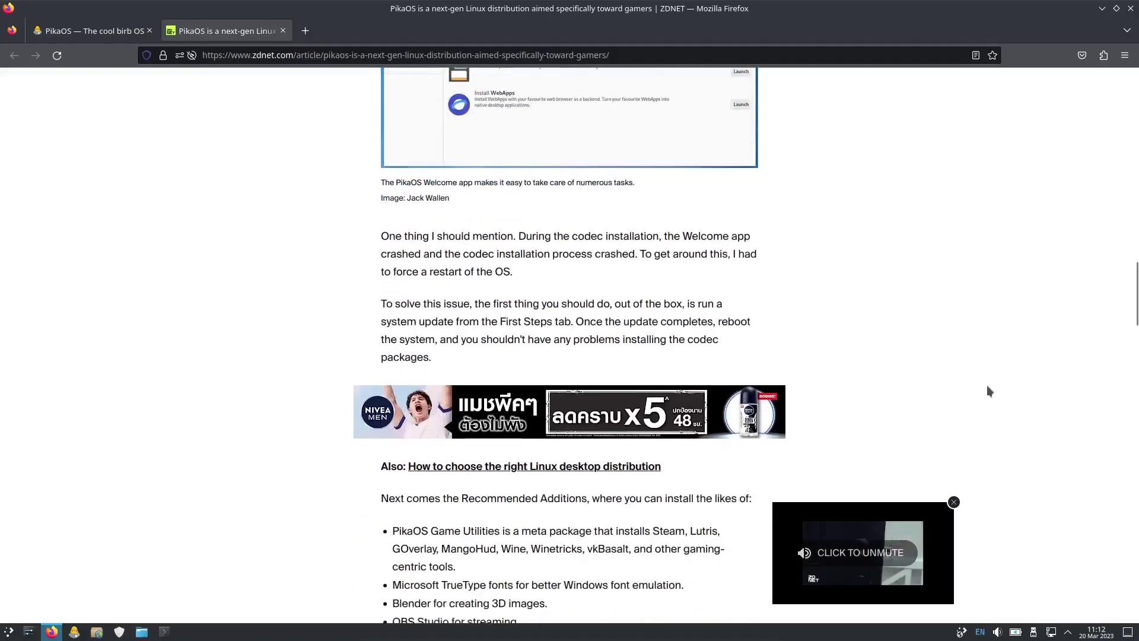
left_click(954, 502)
scroll(952, 326, "down", 5)
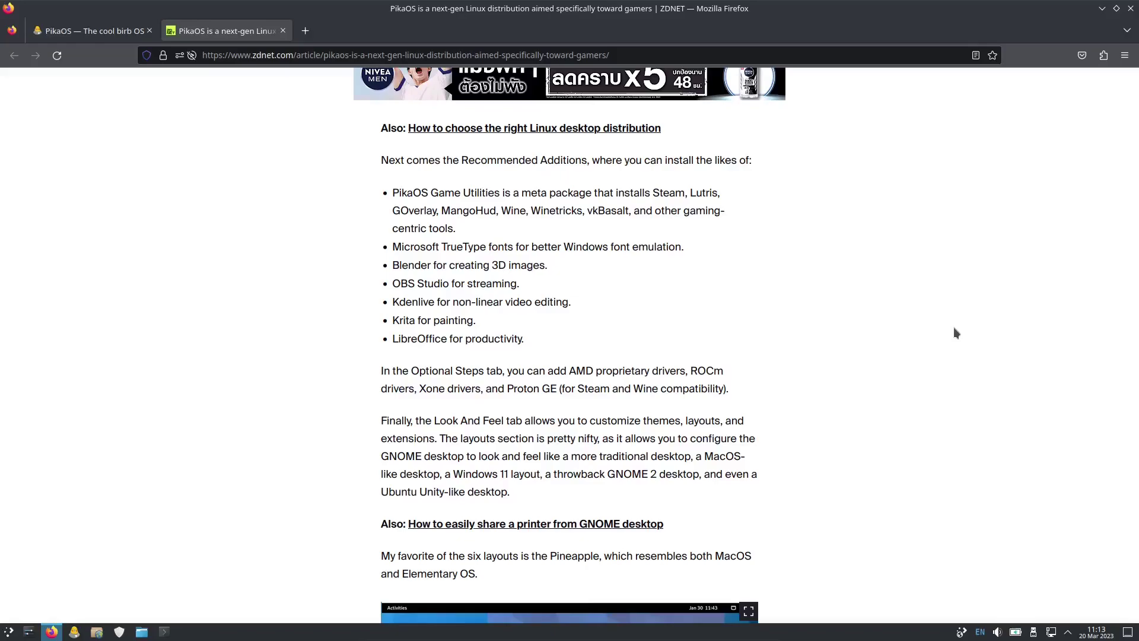
scroll(954, 328, "down", 2)
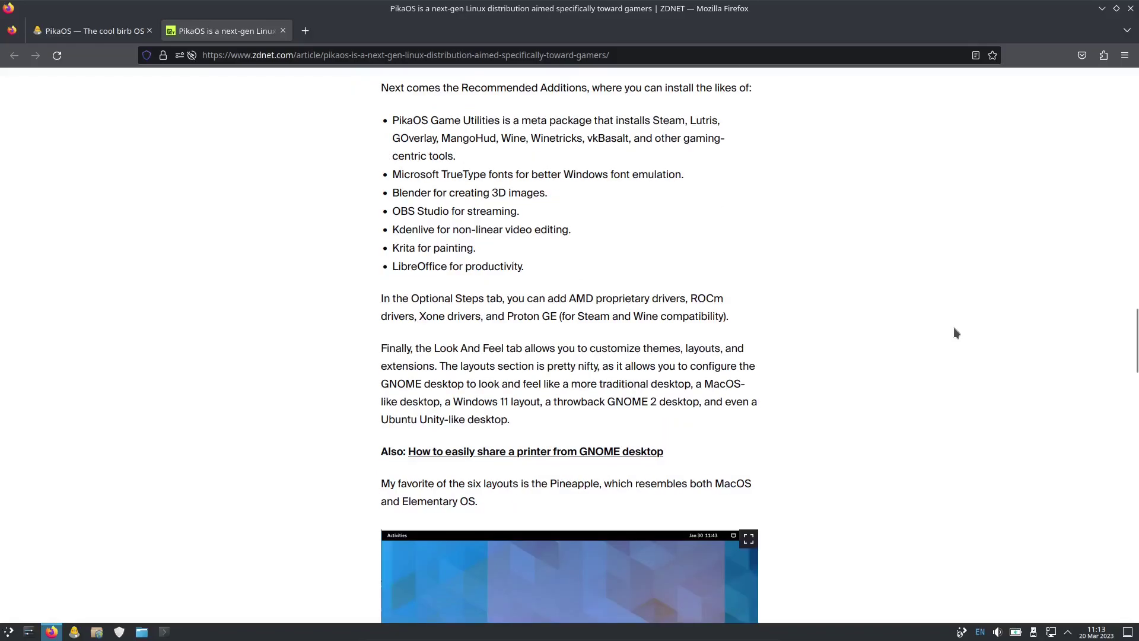
scroll(953, 332, "up", 4)
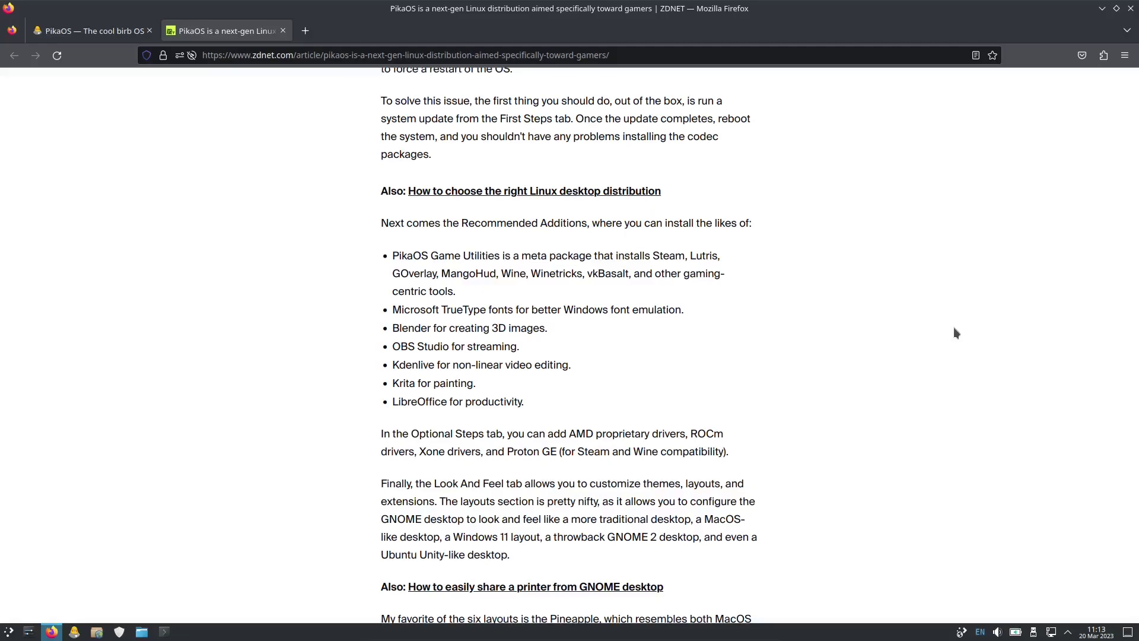
Bring up the list of installed applications and close it again without choosing anything.
left_click(8, 631)
mouse_move(59, 481)
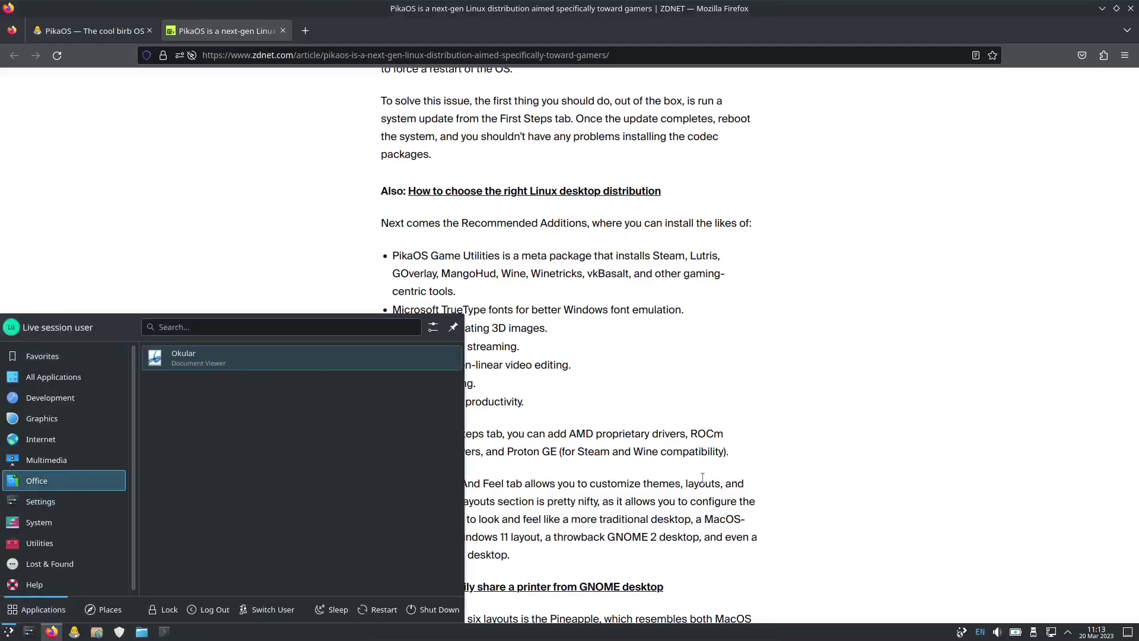
left_click(946, 444)
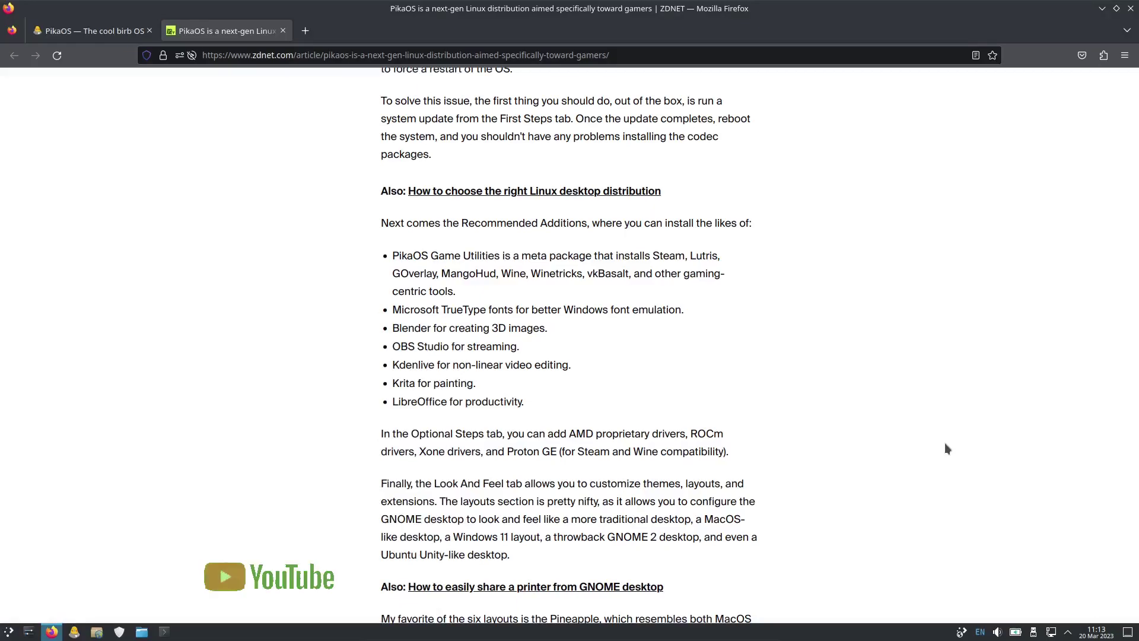
Scroll down the ZDNet review and back up to its headline and byline.
scroll(945, 444, "down", 10)
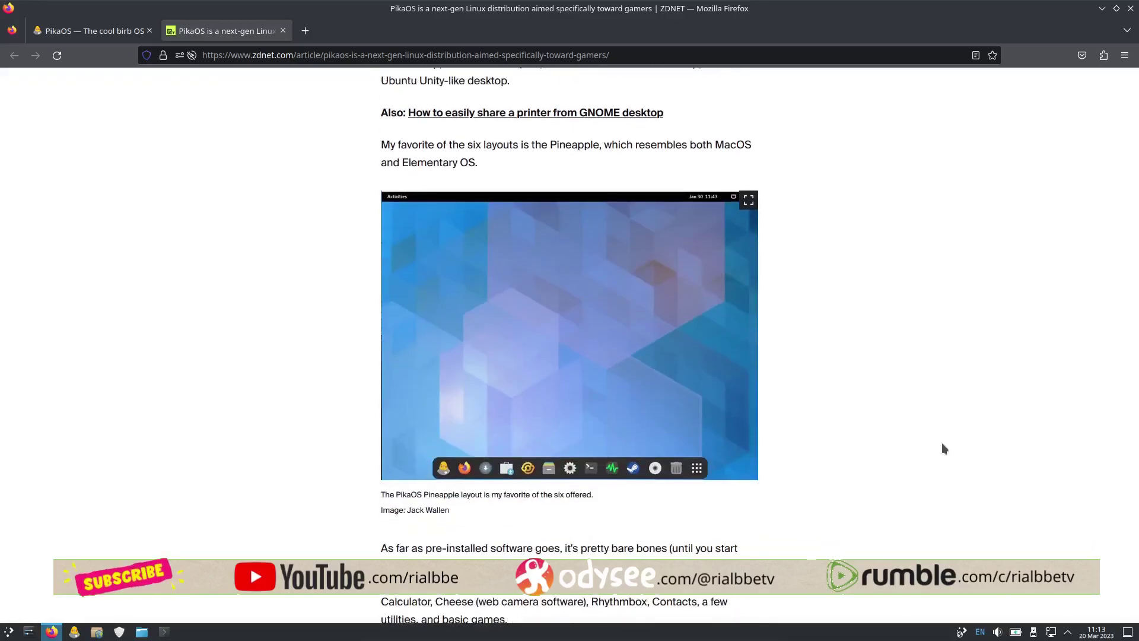
scroll(943, 445, "down", 15)
scroll(935, 443, "down", 5)
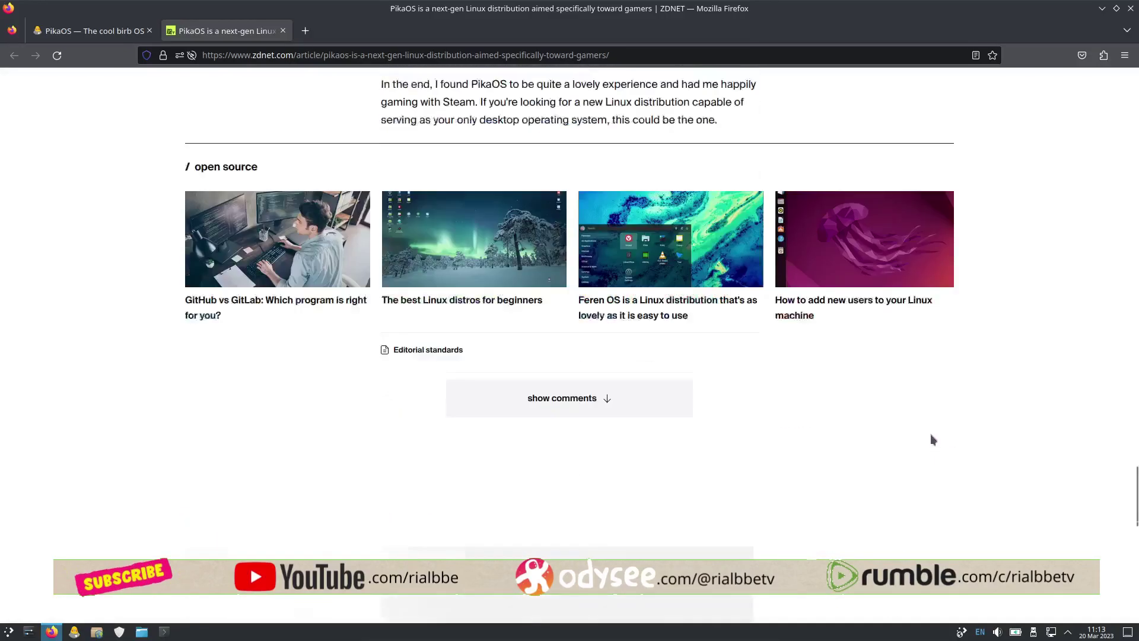
scroll(569, 344, "up", 10)
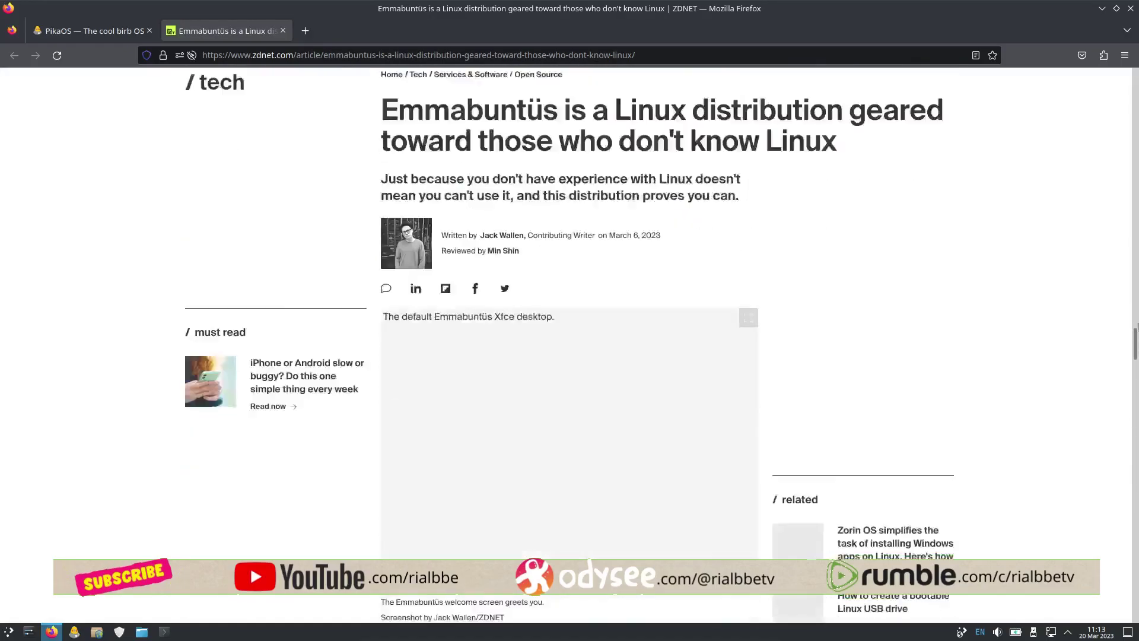
scroll(1137, 126, "up", 8)
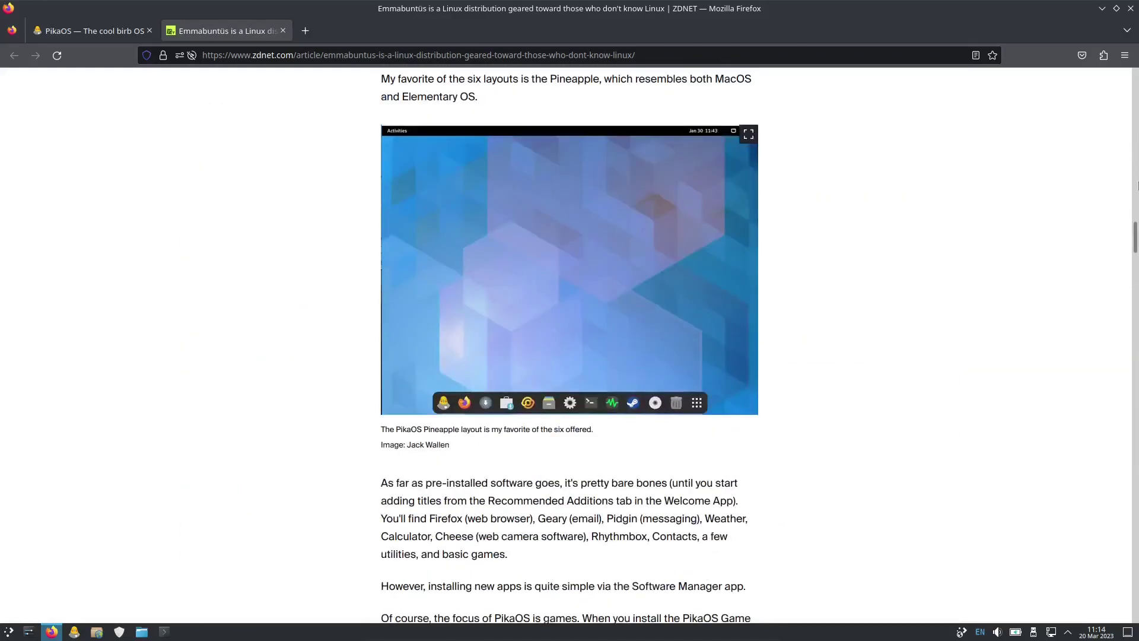
scroll(1137, 211, "up", 10)
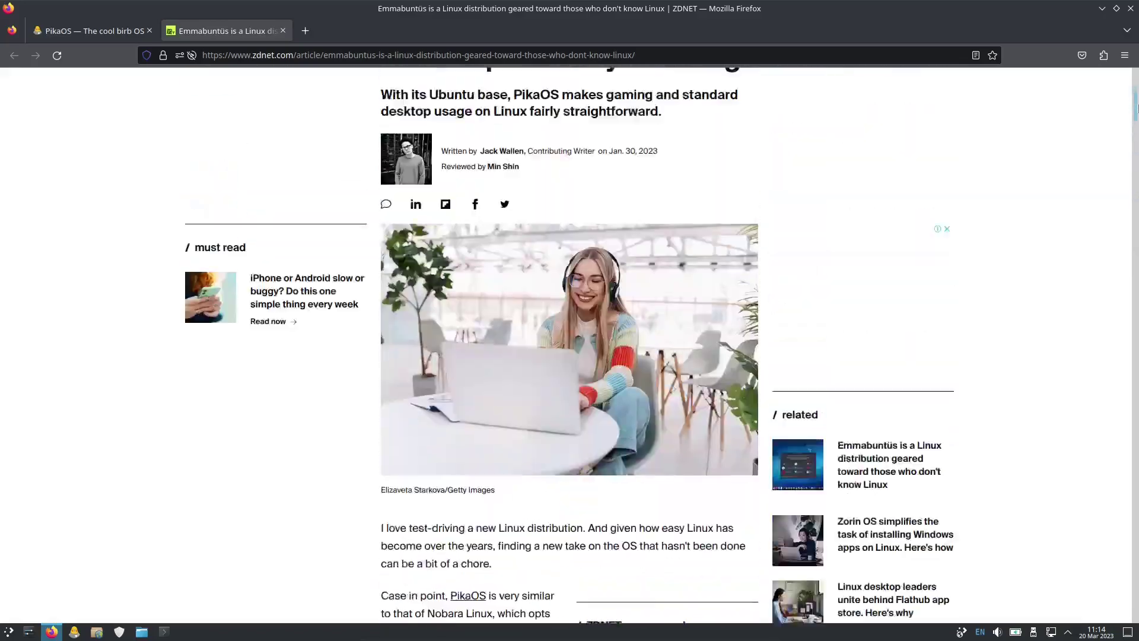
Close the ZDNet tab and scroll the pika-os.com homepage to the Features section.
left_click(283, 31)
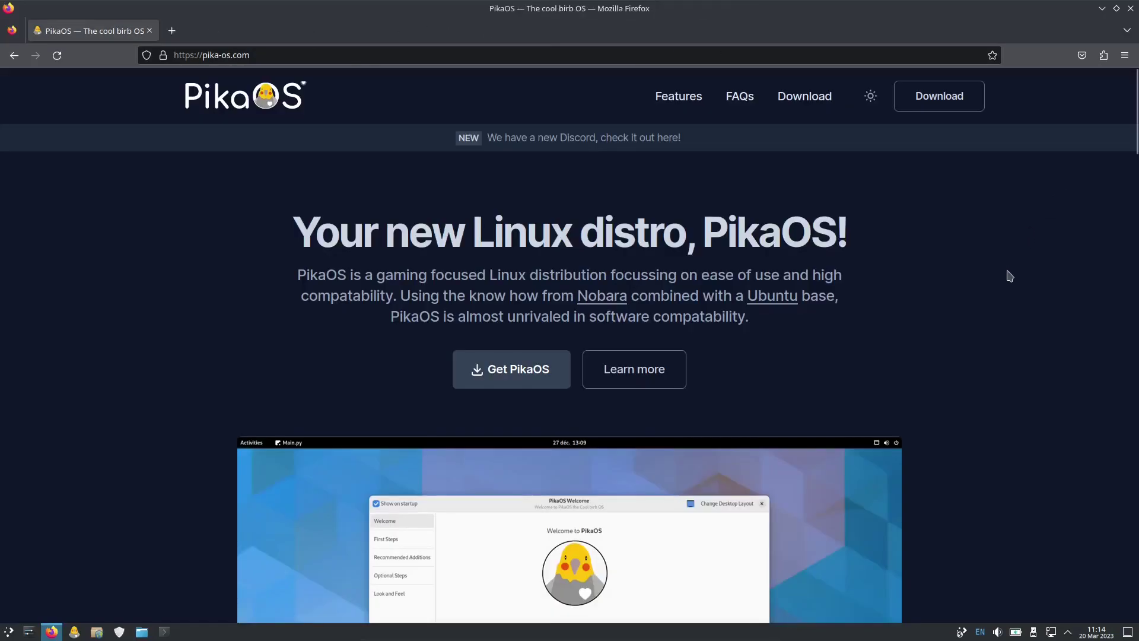
scroll(1011, 279, "down", 2)
scroll(1012, 281, "up", 2)
scroll(1017, 286, "down", 5)
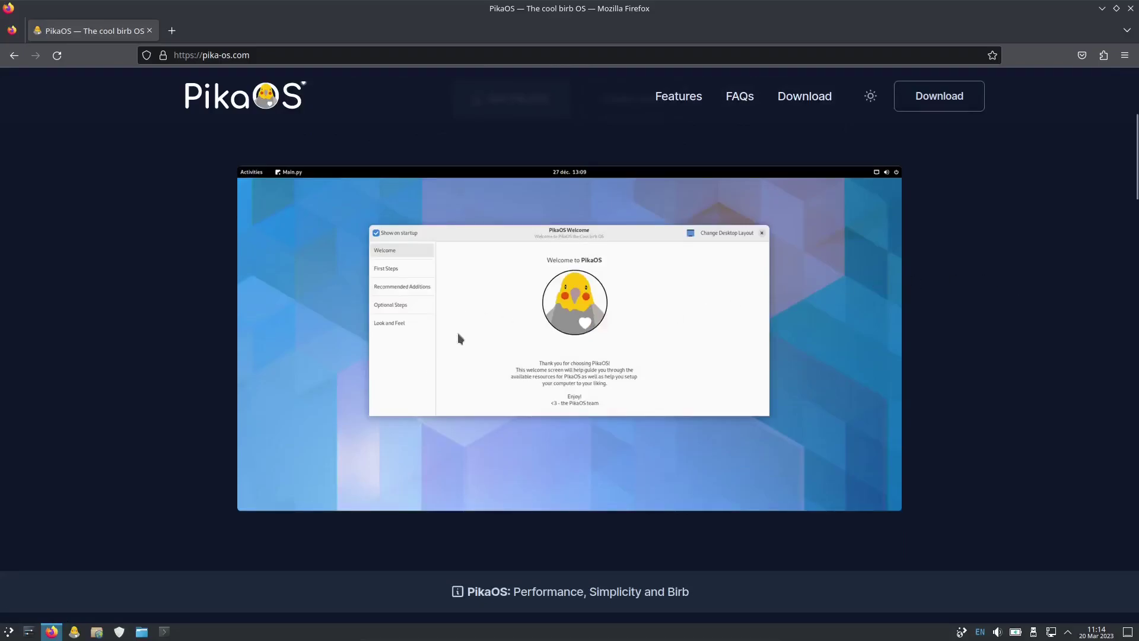
scroll(973, 389, "down", 10)
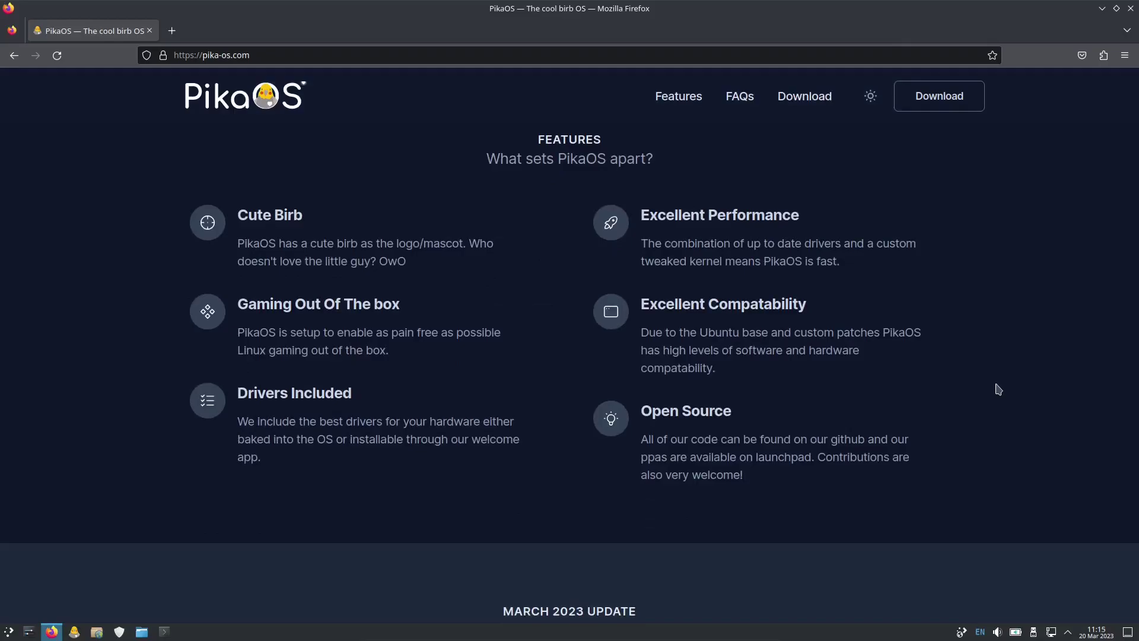
scroll(997, 389, "down", 1)
scroll(994, 389, "up", 1)
Scroll past the March 2023 changelog to the PikaOS Download box with Gnome and KDE ISOs.
scroll(1015, 368, "down", 5)
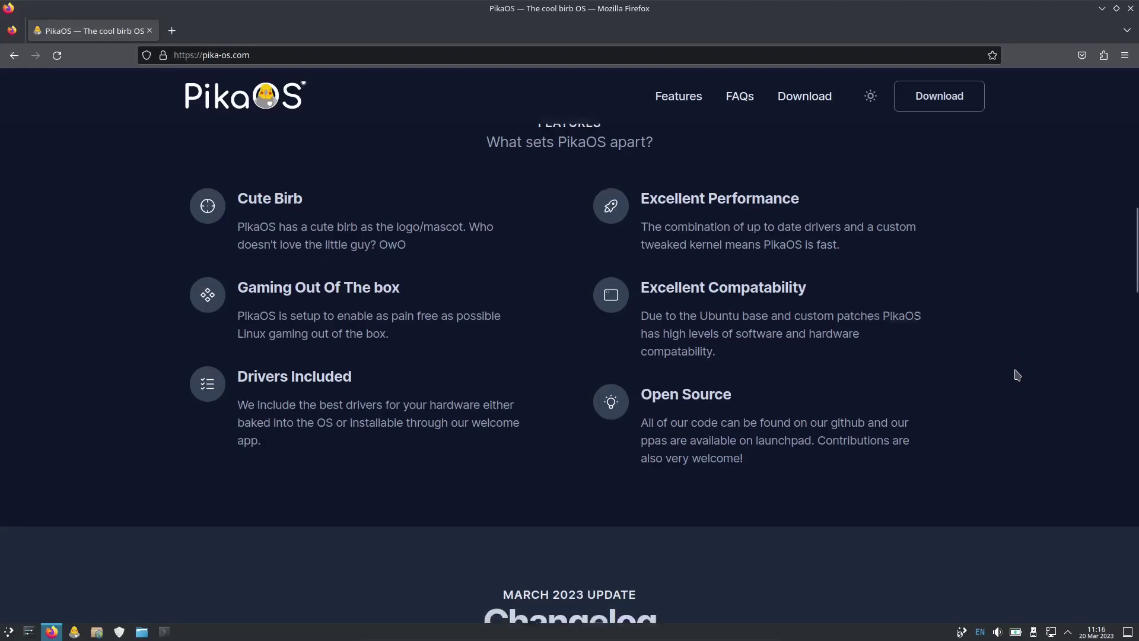
scroll(1017, 375, "down", 2)
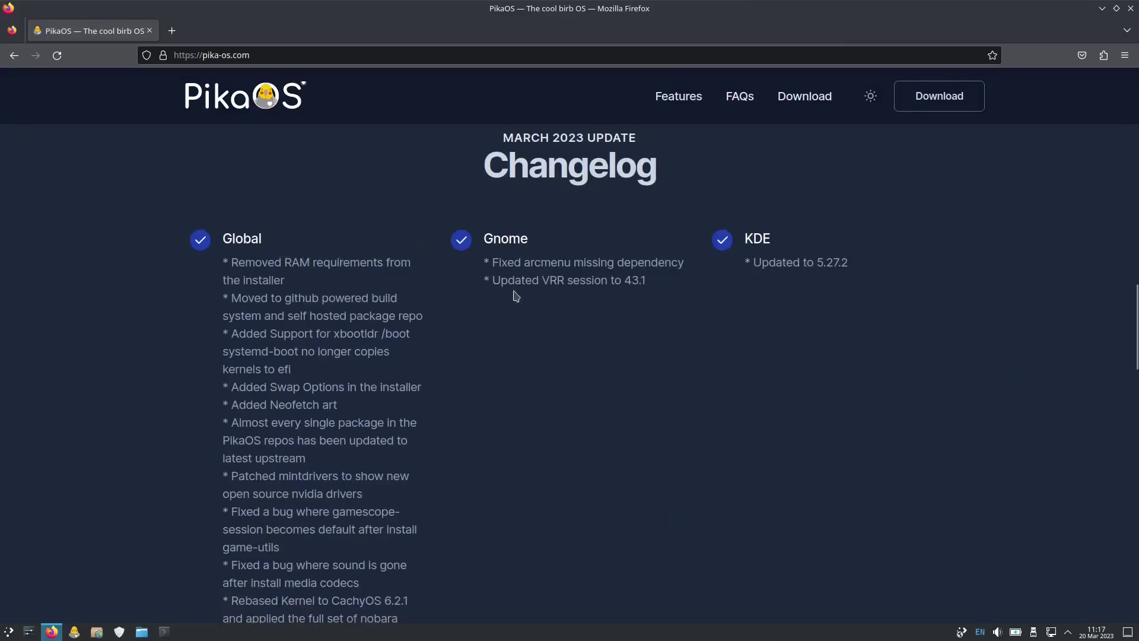
scroll(798, 377, "down", 3)
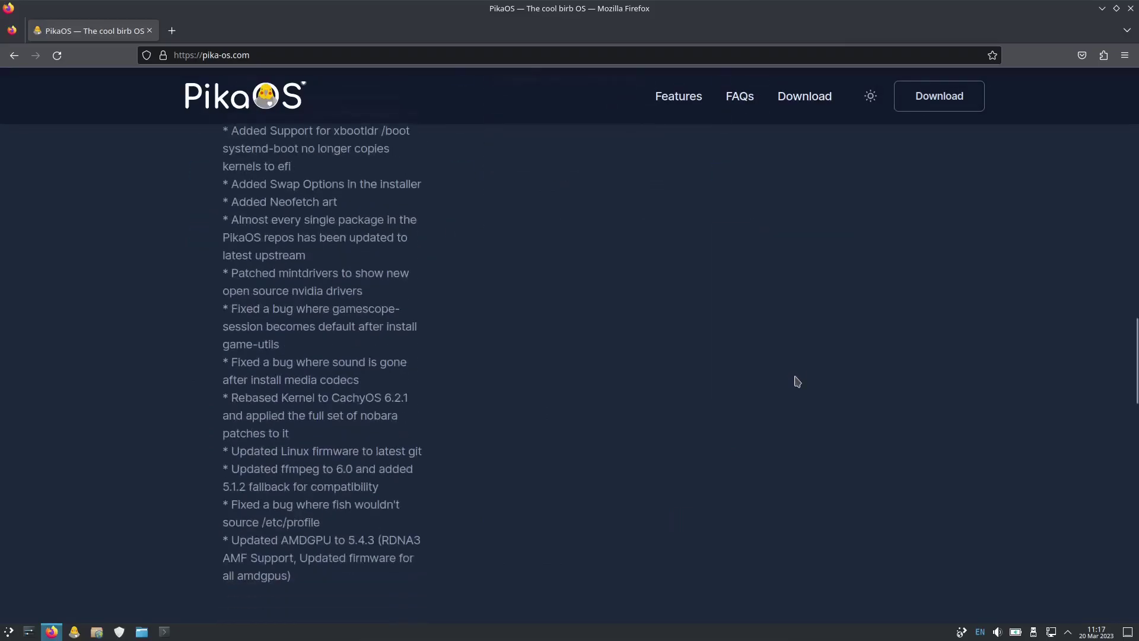
scroll(795, 381, "up", 2)
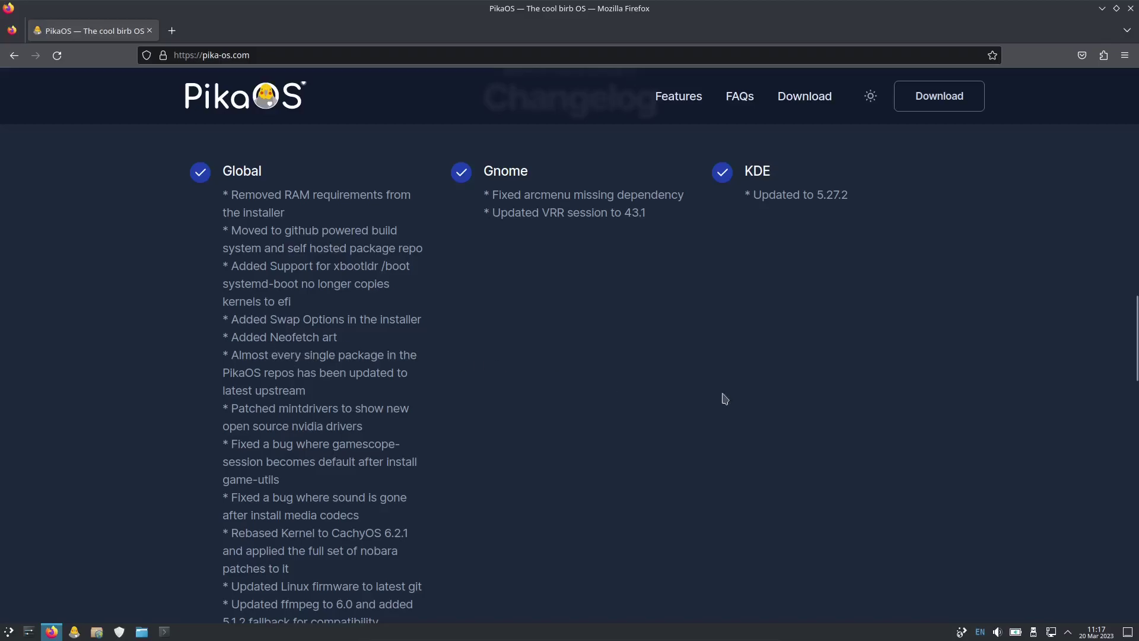
scroll(727, 399, "down", 15)
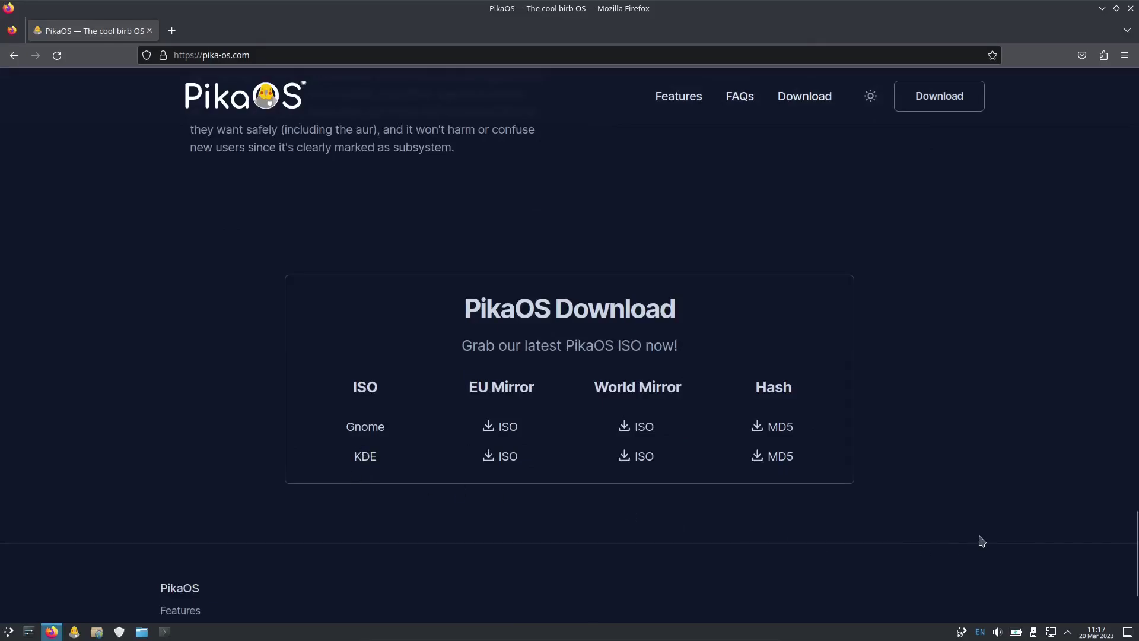
Scroll to the page footer and back, then quit Firefox with Alt+F4.
scroll(976, 533, "down", 3)
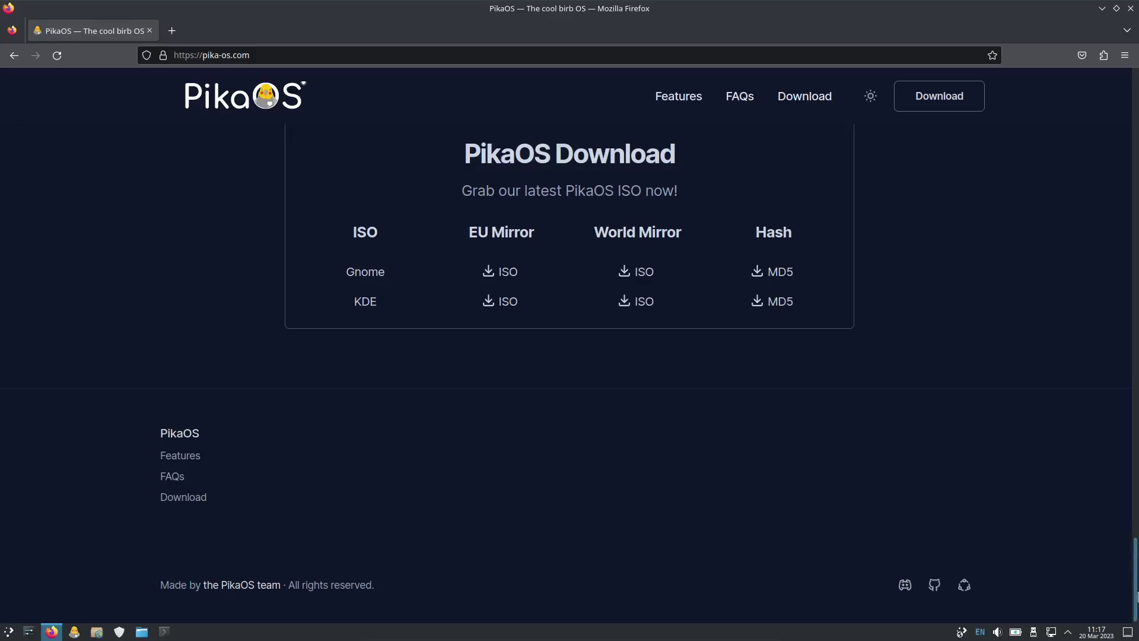
scroll(1077, 521, "up", 5)
key("alt+F4")
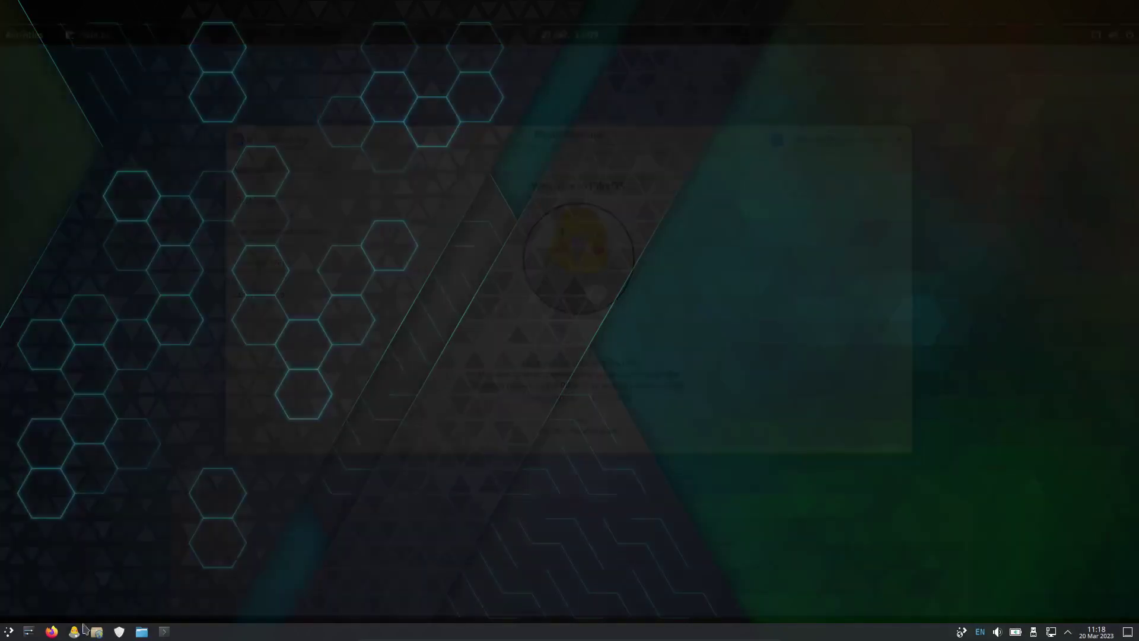
Relaunch Firefox from its taskbar icon.
left_click(52, 632)
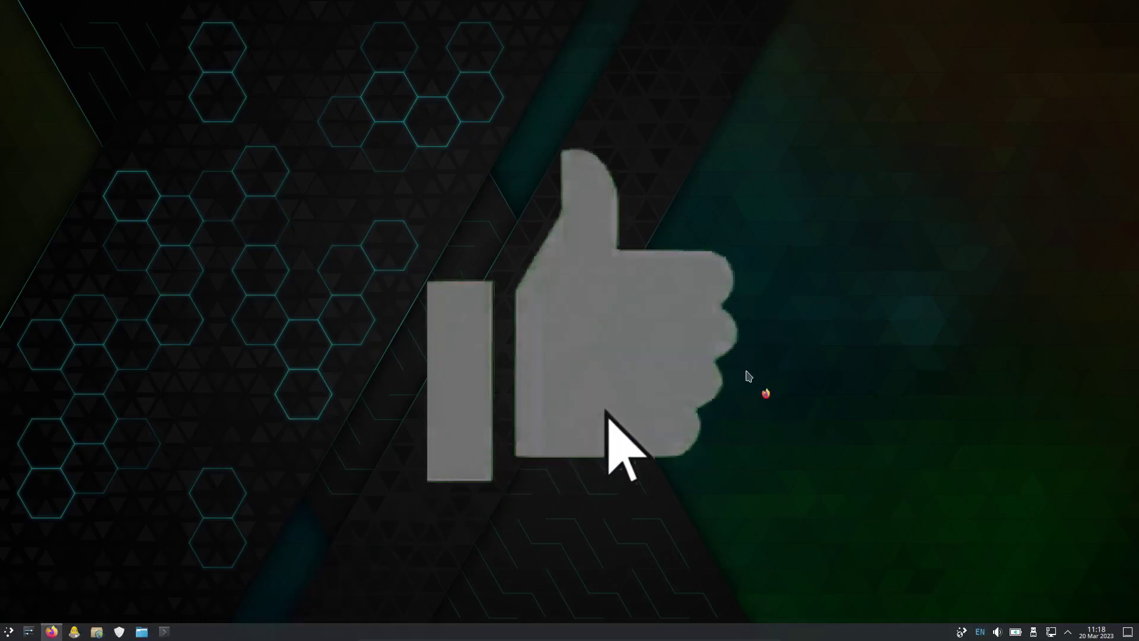